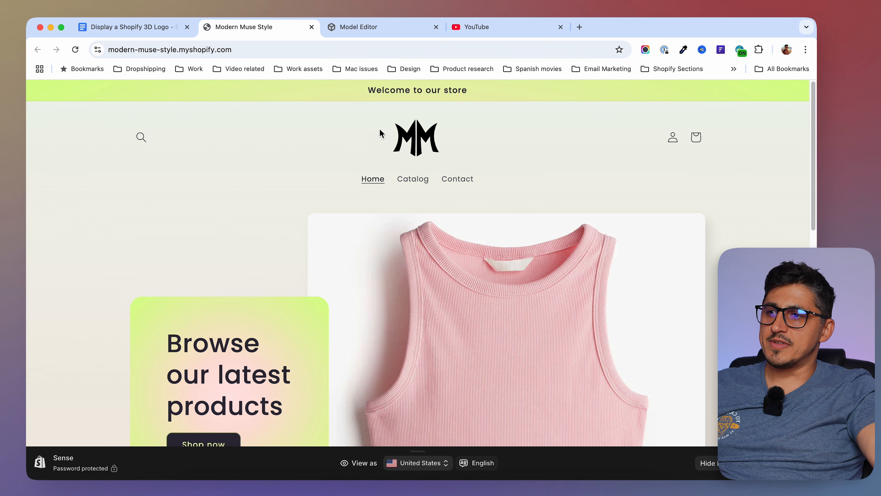
# Step: Examine the finished 3D MM logo in the Model Editor from a slightly different angle and return to the store's home page
pyautogui.click(379, 30)
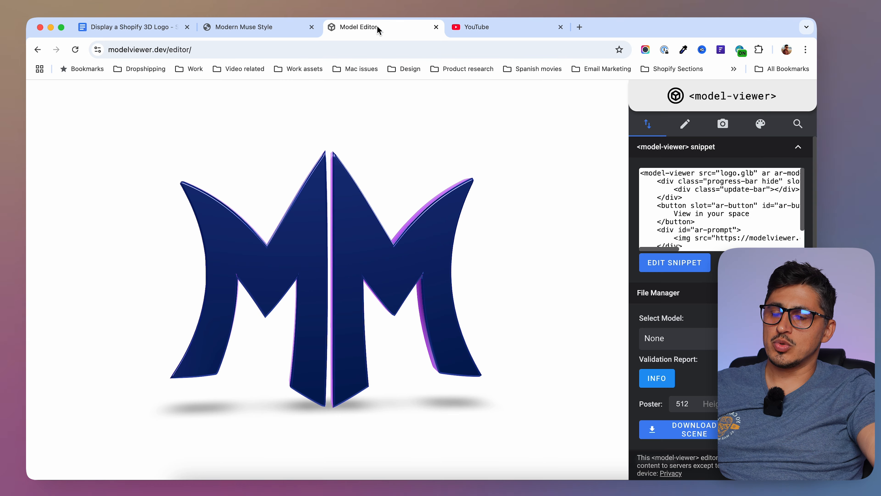
pyautogui.moveTo(402, 236)
pyautogui.mouseDown()
pyautogui.moveTo(349, 247)
pyautogui.moveTo(334, 232)
pyautogui.moveTo(362, 224)
pyautogui.moveTo(395, 232)
pyautogui.mouseUp()
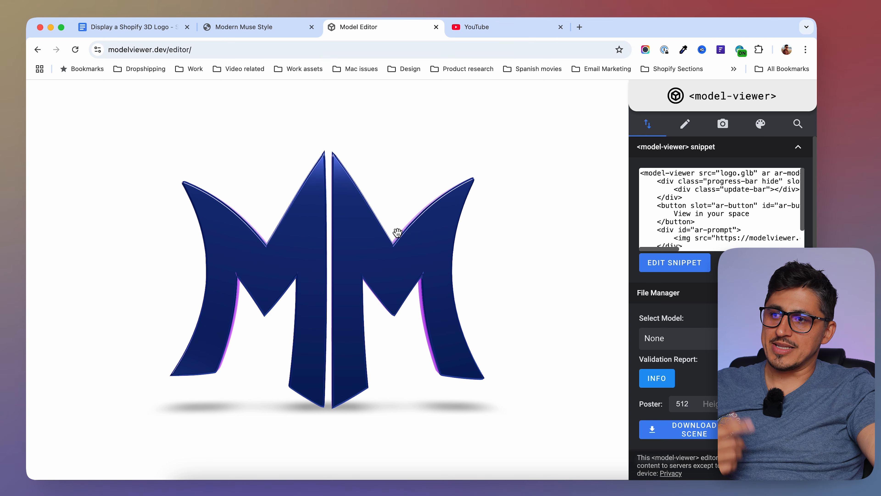
pyautogui.click(277, 27)
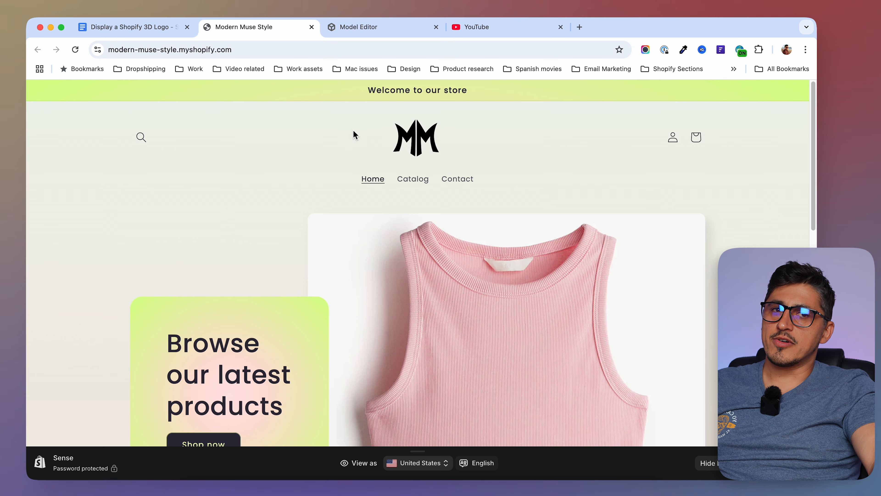
# Step: Search the web for "png to svg" in a new browser tab and open the Convertio PNG to SVG converter
pyautogui.click(579, 27)
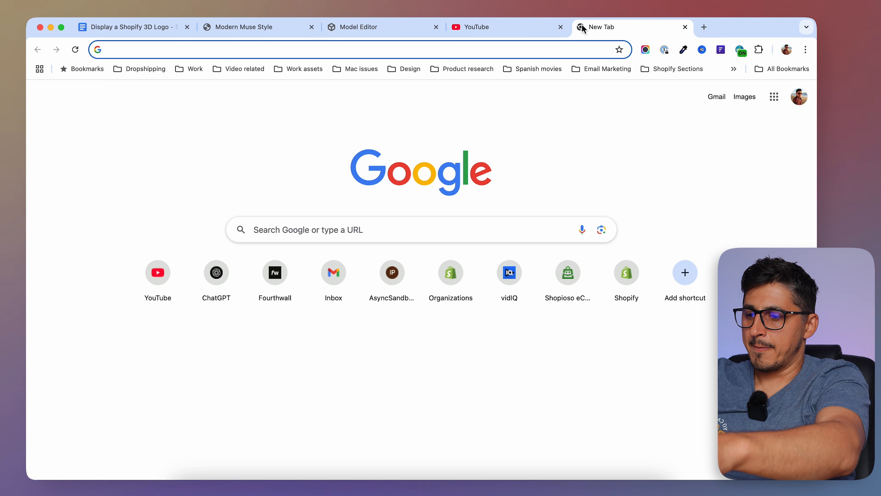
pyautogui.write('png ')
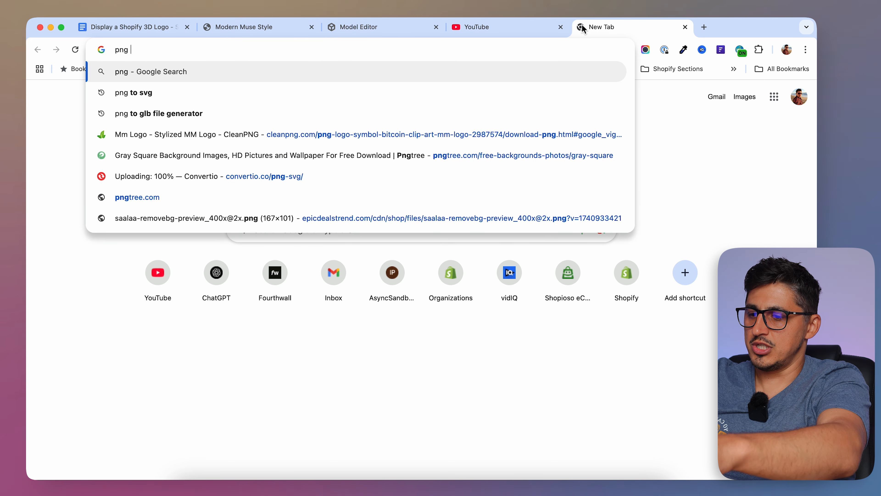
pyautogui.write('to svg')
pyautogui.press('Return')
pyautogui.click(257, 195)
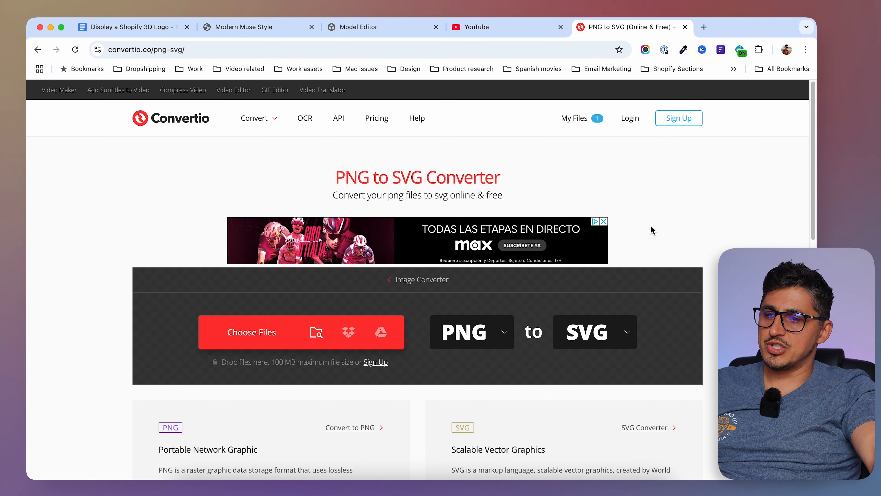
# Step: Add the logo image 811050937baed4c9e3623ed7858af27c.png from the desktop to the converter
pyautogui.press('F11')
pyautogui.moveTo(711, 414); pyautogui.dragTo(423, 291)
pyautogui.press('F11')
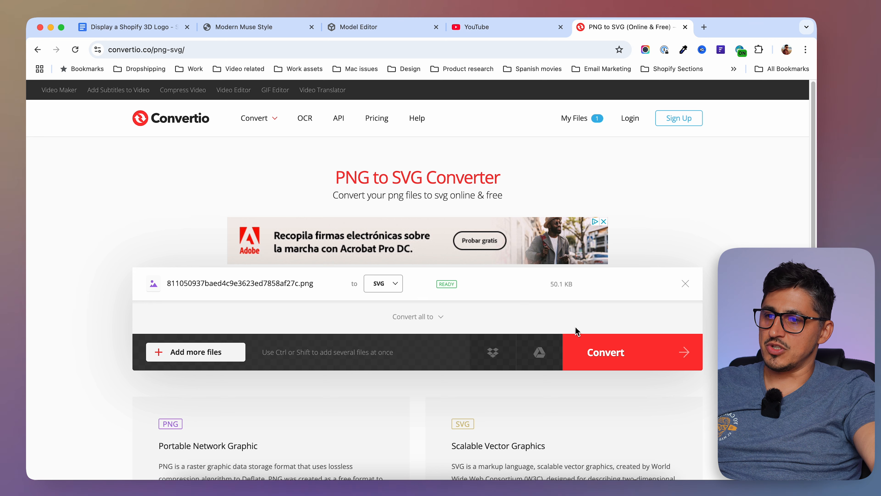
# Step: Convert the logo image to SVG and save the converted file to the Desktop folder
pyautogui.click(627, 338)
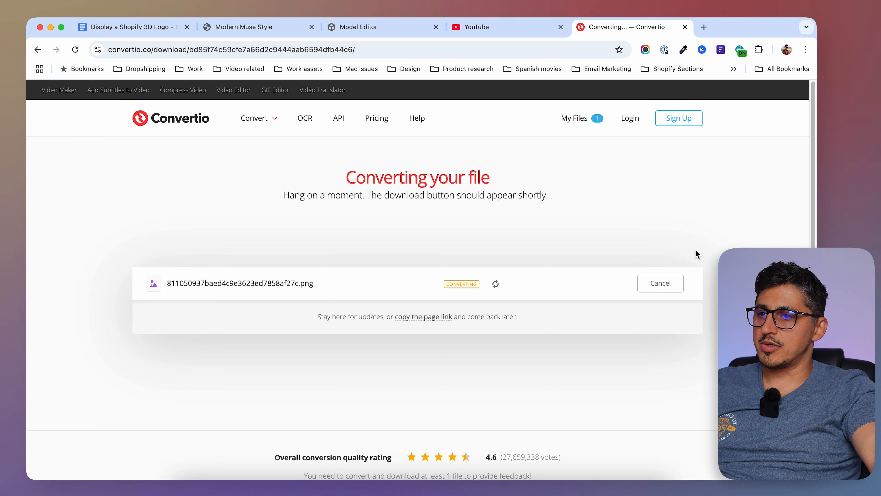
pyautogui.click(668, 287)
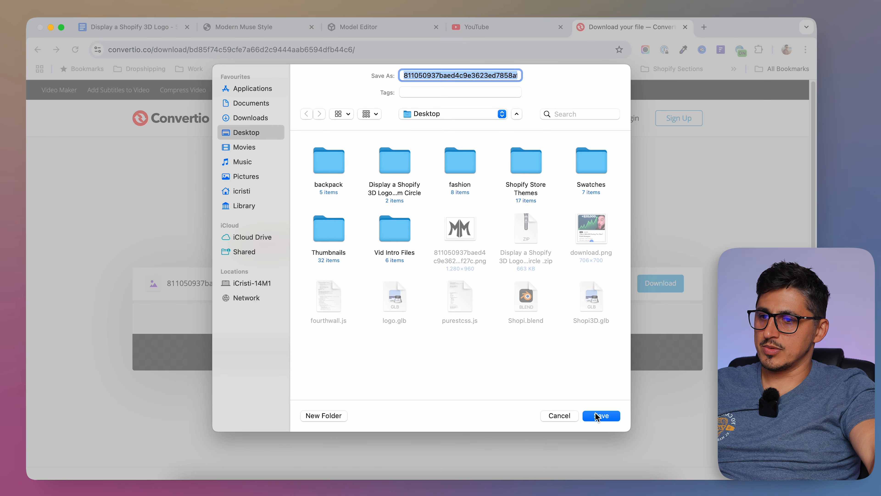
pyautogui.click(603, 416)
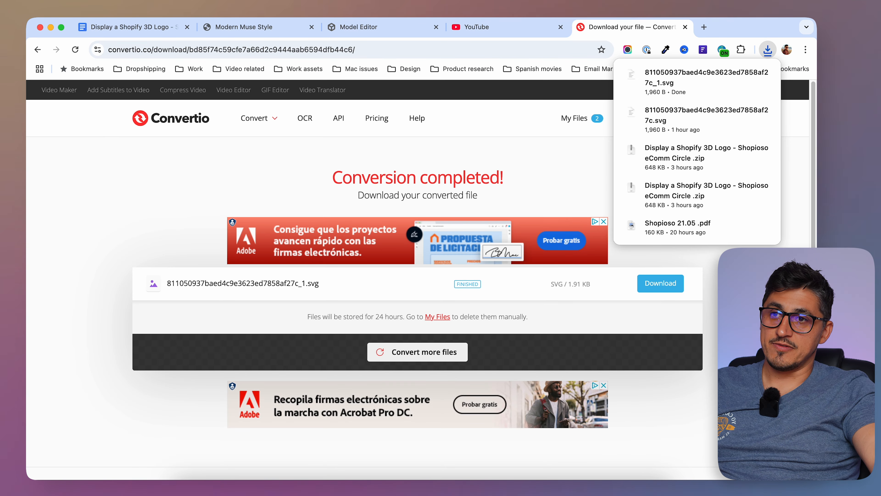
# Step: Open the Blender website, blender.org, in a new browser tab
pyautogui.click(704, 27)
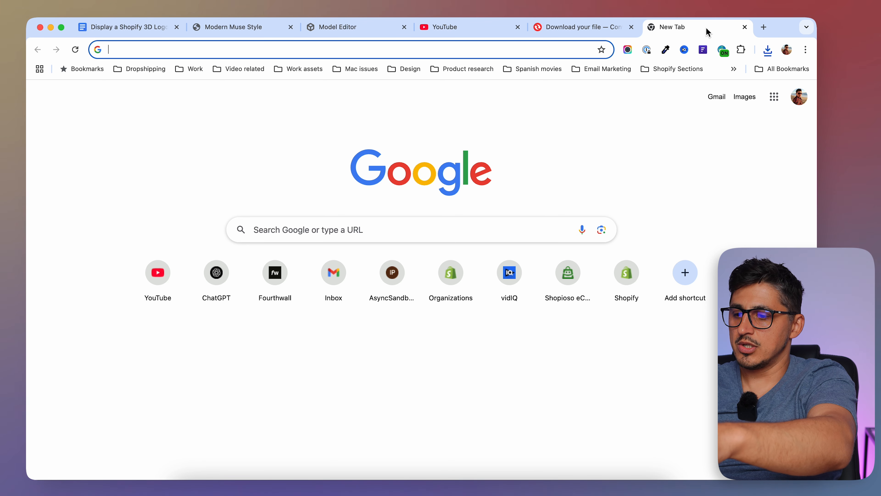
pyautogui.write('blender')
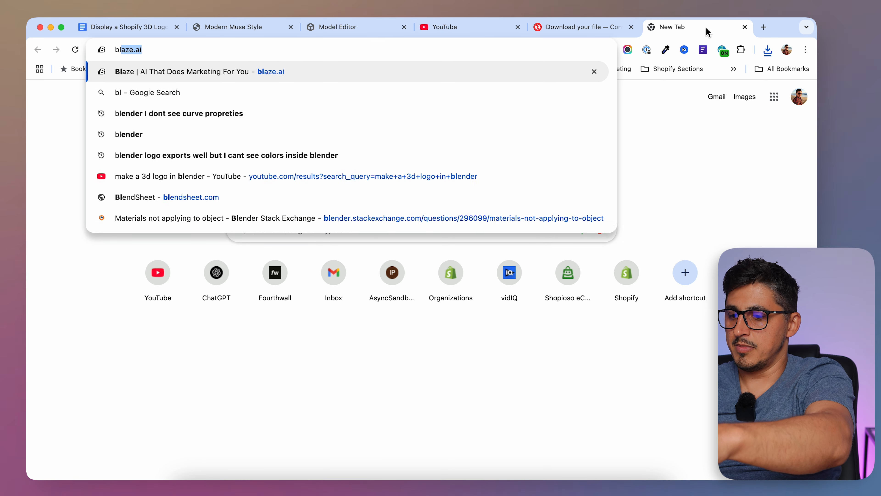
pyautogui.press('Return')
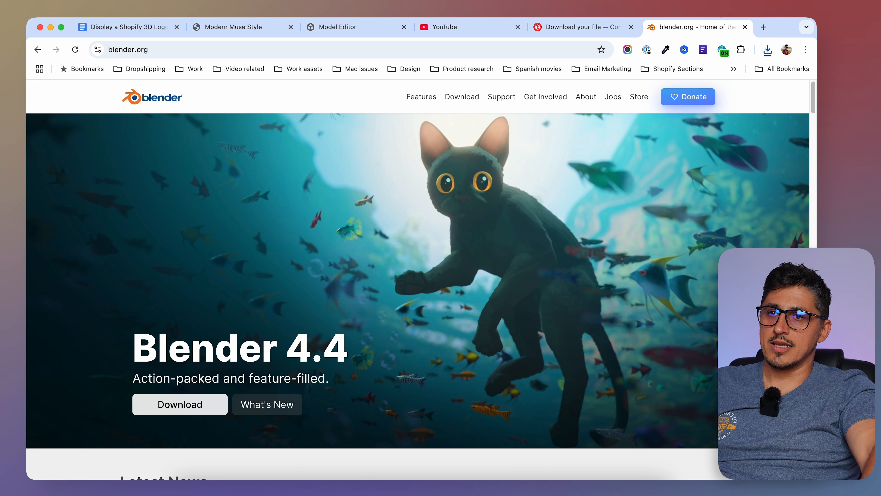
# Step: Switch to Blender and examine the existing 3D logo from several angles
pyautogui.press('super+space')
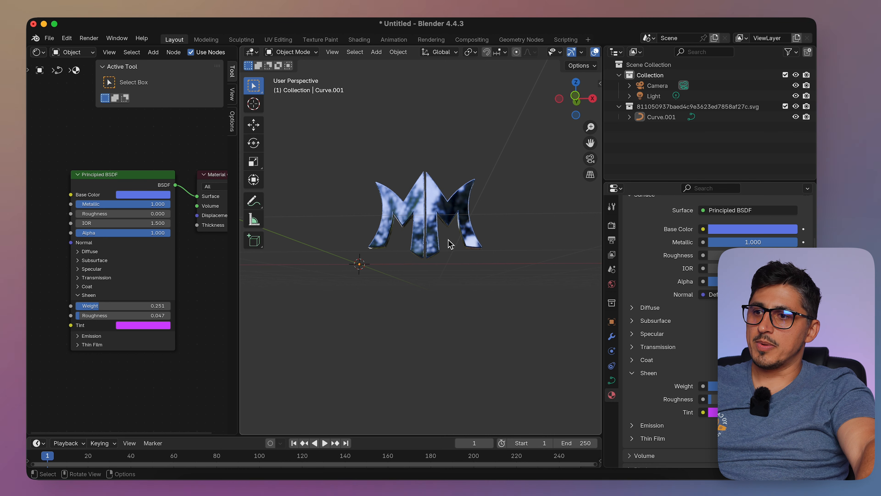
pyautogui.moveTo(507, 235); pyautogui.dragTo(533, 241, button='middle')
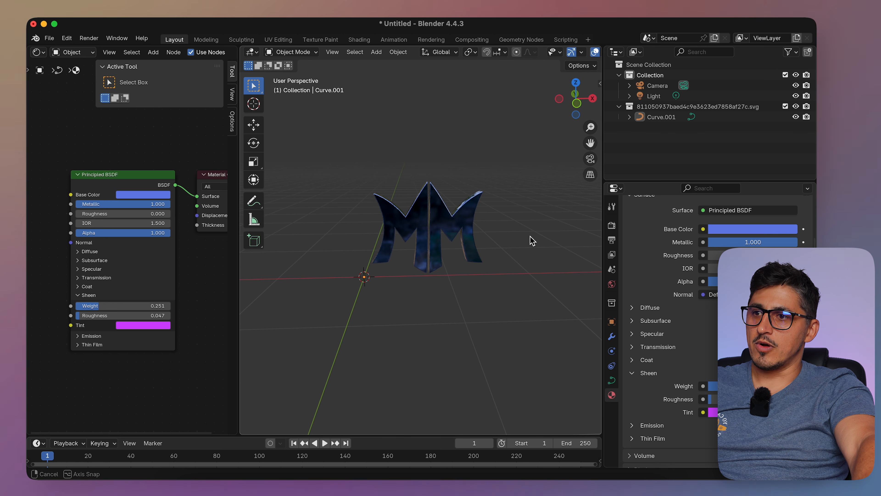
pyautogui.moveTo(532, 241); pyautogui.dragTo(529, 240, button='middle')
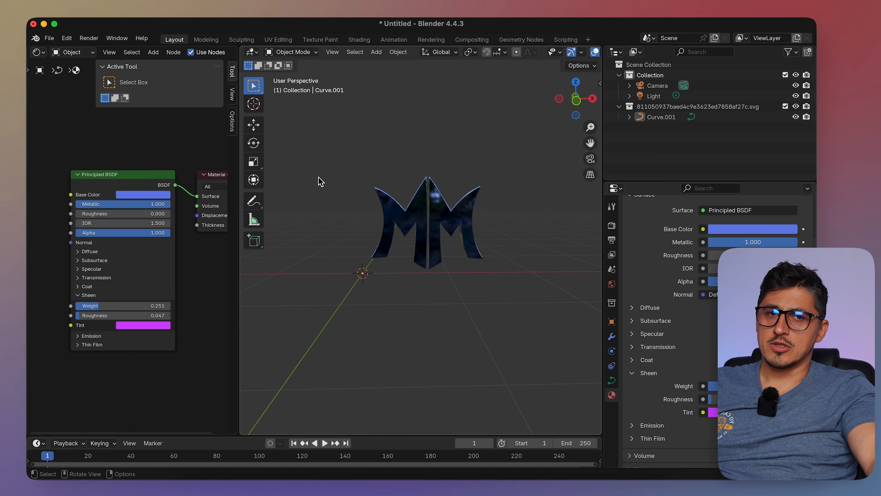
# Step: Start a new default scene and discard the unsaved changes in the current file
pyautogui.click(49, 38)
pyautogui.moveTo(64, 50)
pyautogui.click(174, 54)
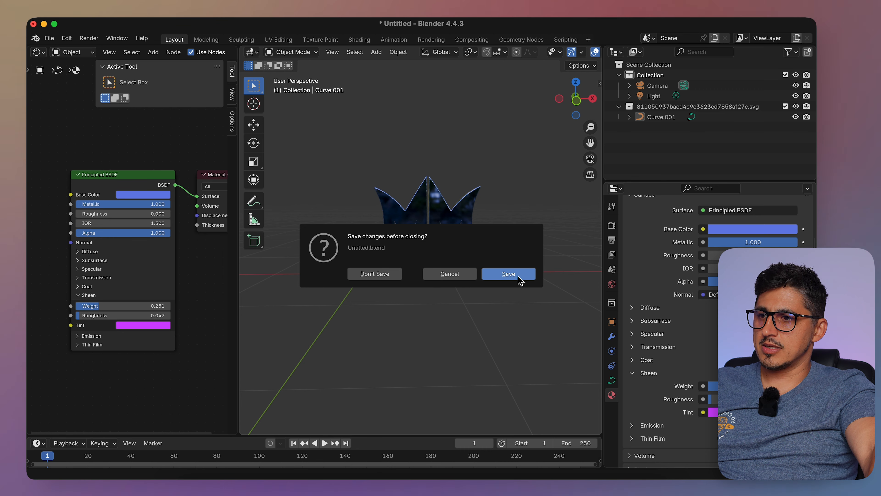
pyautogui.click(387, 275)
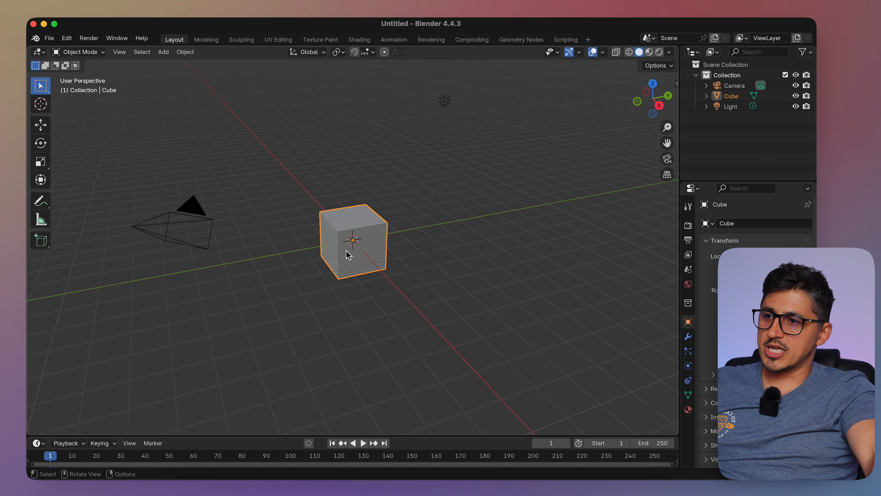
# Step: Delete the default cube from the scene
pyautogui.click(408, 283)
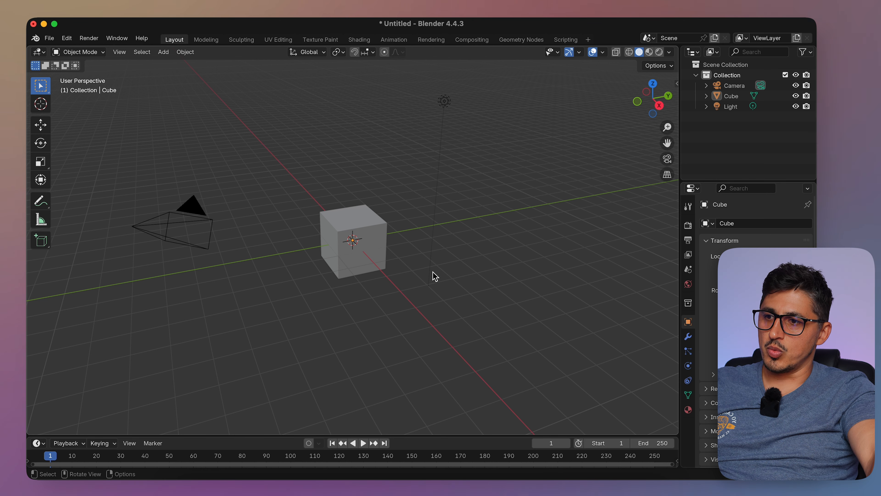
pyautogui.moveTo(420, 267); pyautogui.dragTo(419, 242, button='middle')
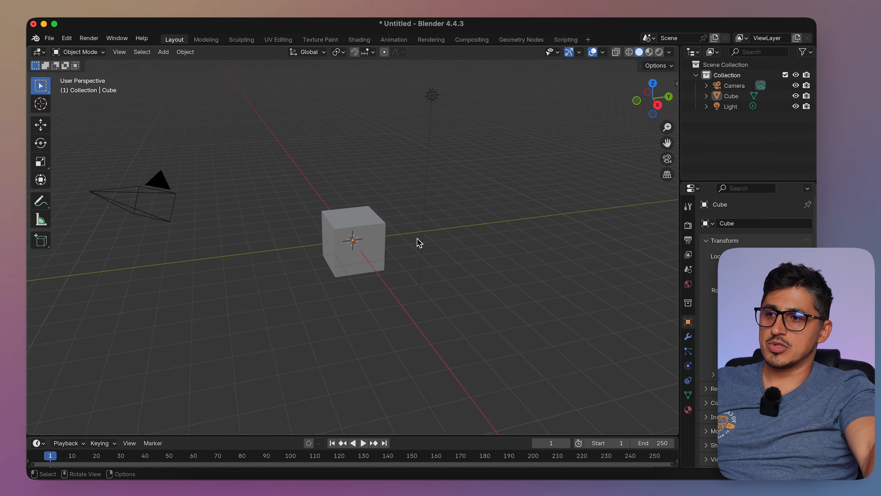
pyautogui.click(372, 237)
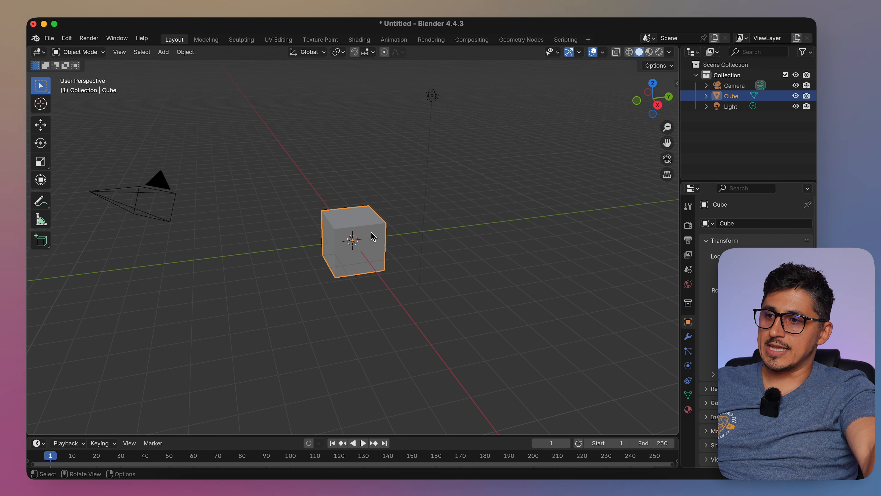
pyautogui.press('x')
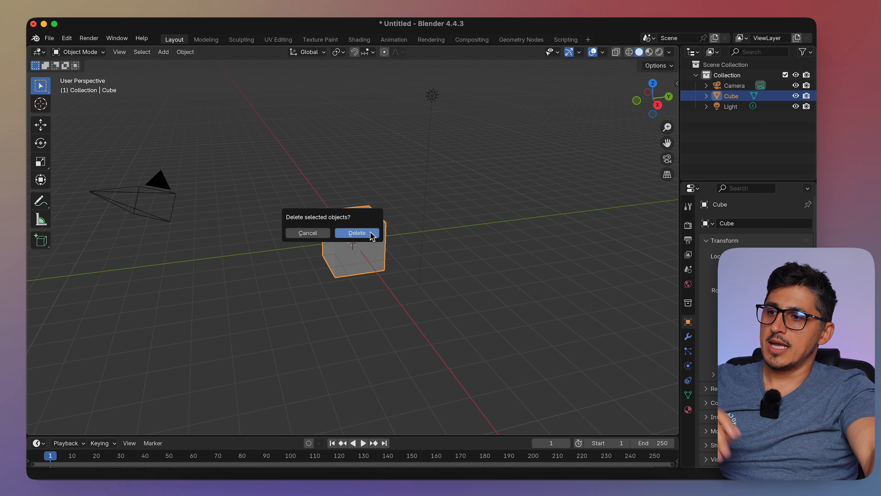
pyautogui.click(358, 233)
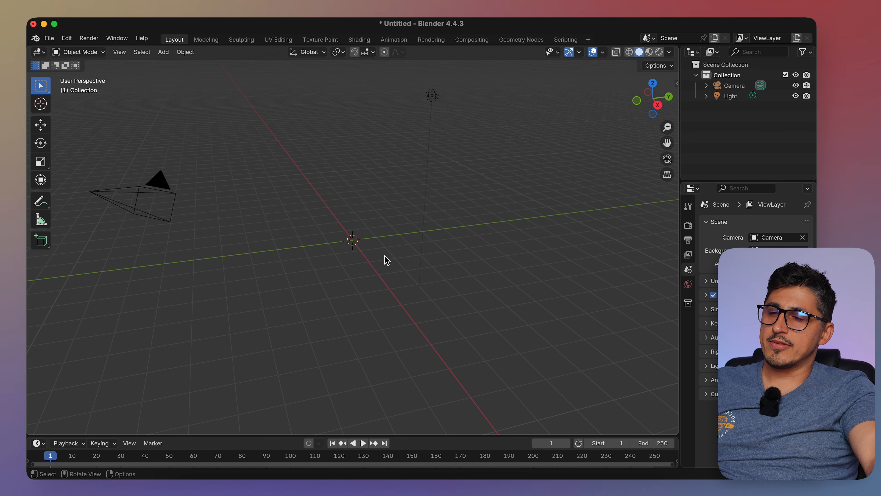
# Step: Import the converted logo from the Desktop folder as a Scalable Vector Graphics (.svg) file
pyautogui.click(50, 39)
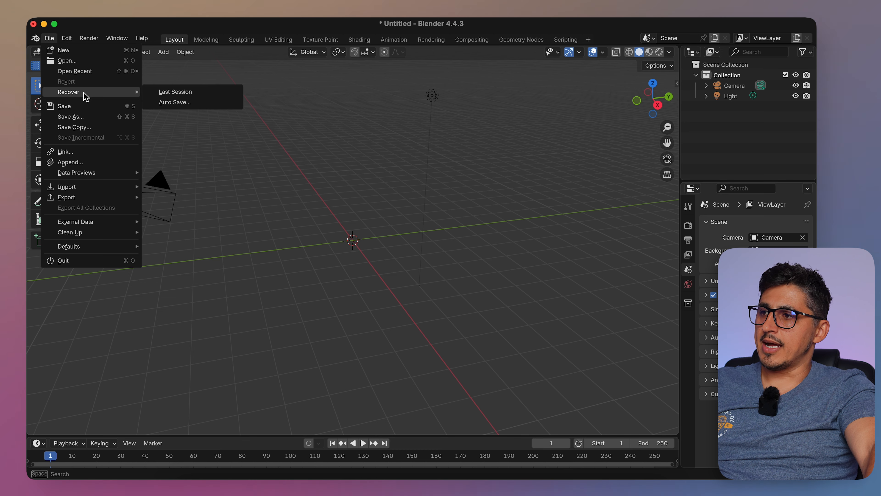
pyautogui.moveTo(91, 203)
pyautogui.moveTo(134, 189)
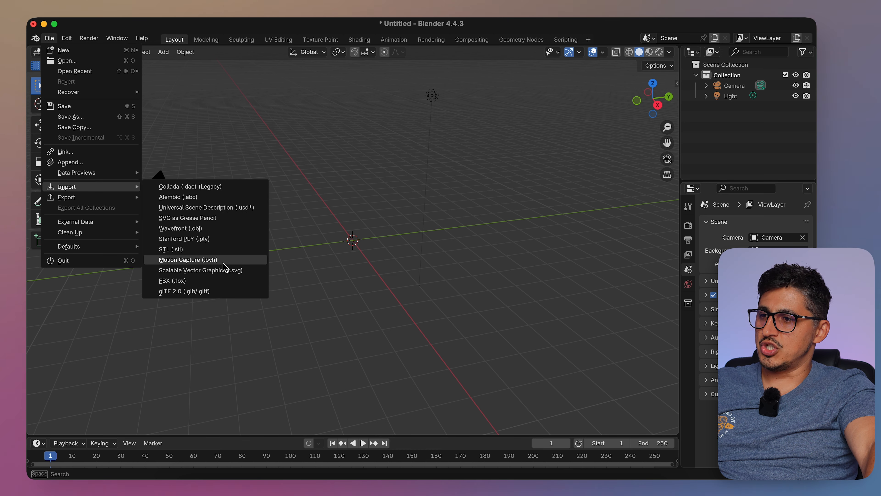
pyautogui.click(234, 274)
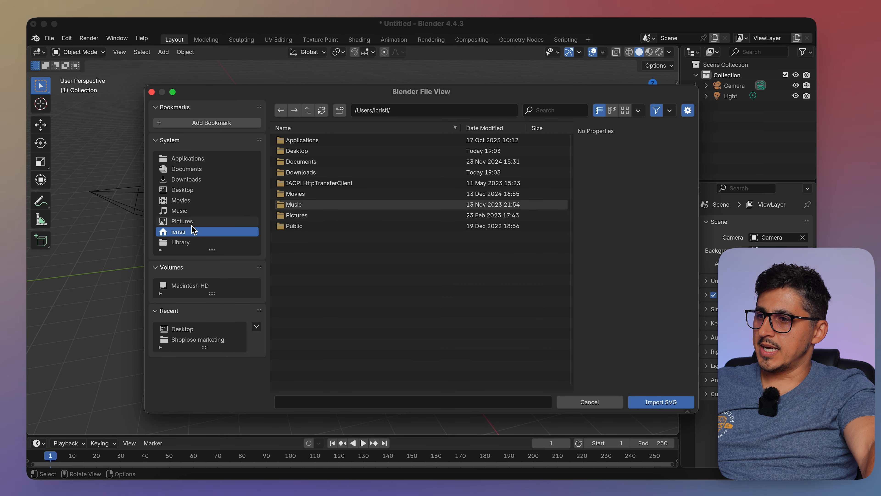
pyautogui.click(192, 190)
pyautogui.click(387, 215)
pyautogui.click(659, 403)
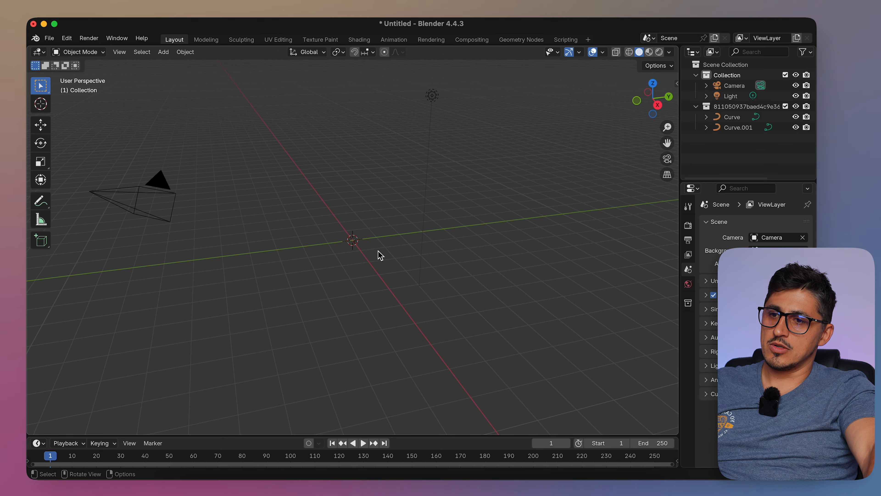
# Step: Scale both imported logo curves uniformly by a factor of 10
pyautogui.scroll(5, 360, 249)
pyautogui.scroll(4, 401, 265)
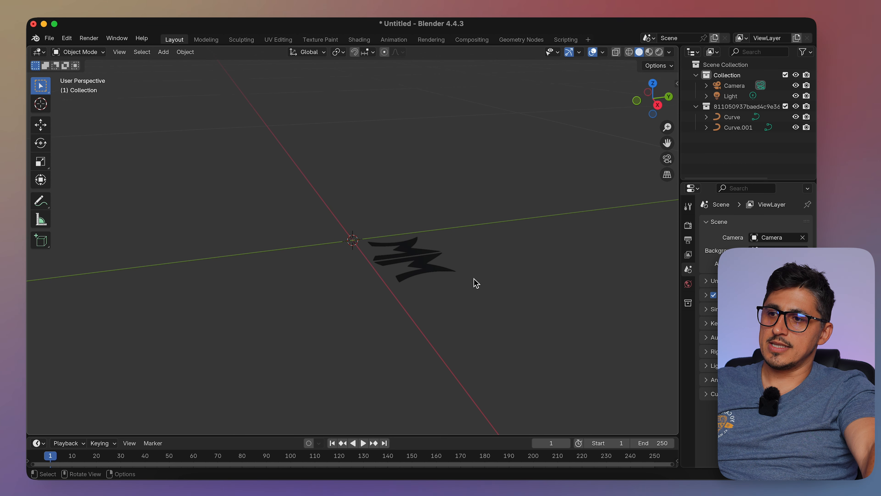
pyautogui.scroll(-8, 416, 293)
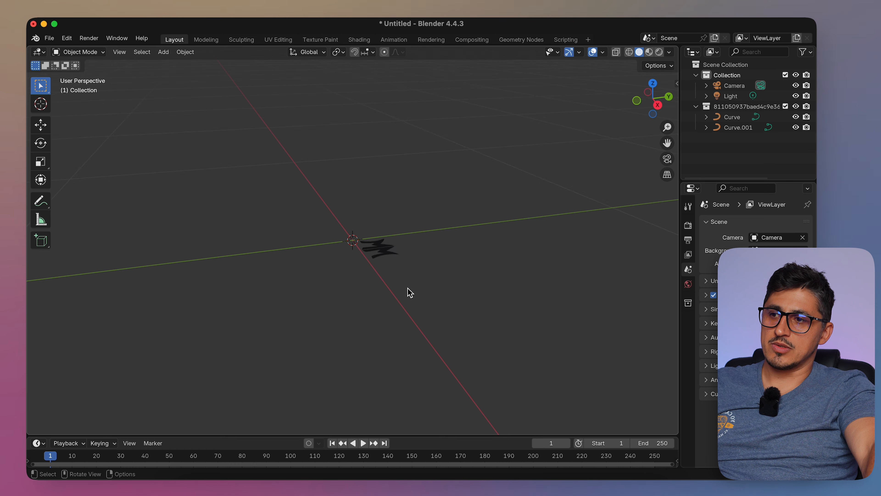
pyautogui.scroll(5, 409, 292)
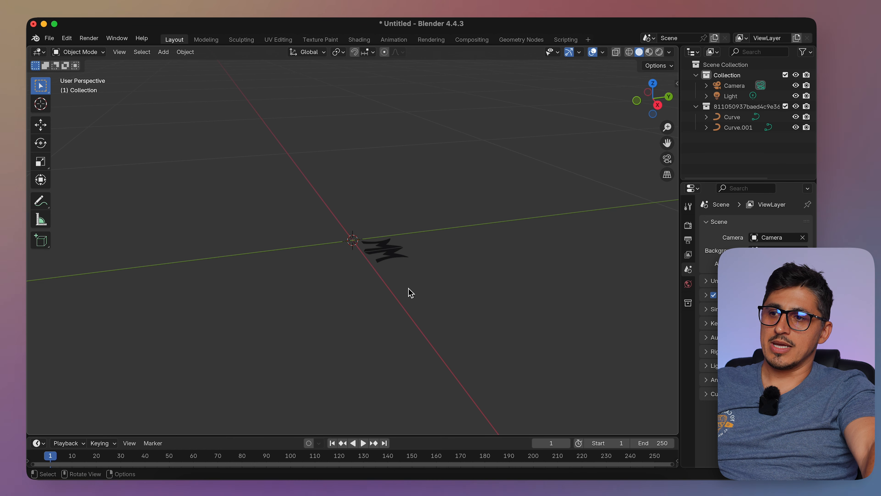
pyautogui.moveTo(526, 329); pyautogui.dragTo(384, 237)
pyautogui.press('s')
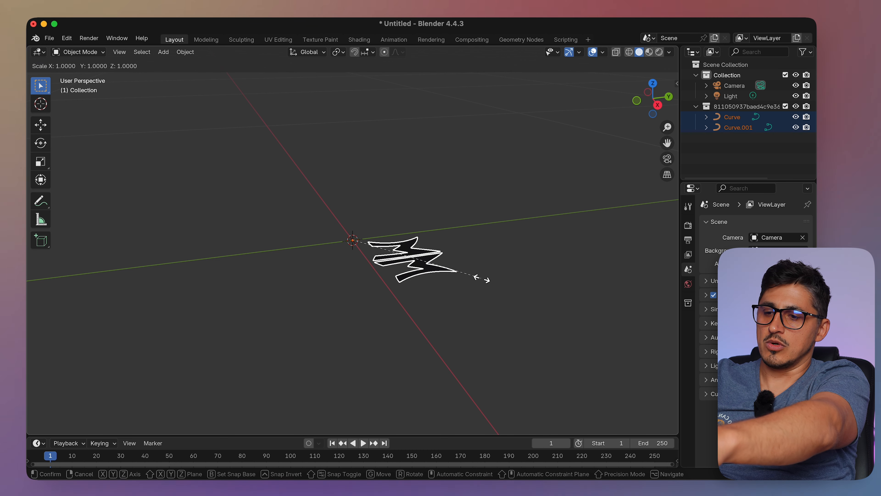
pyautogui.write('10')
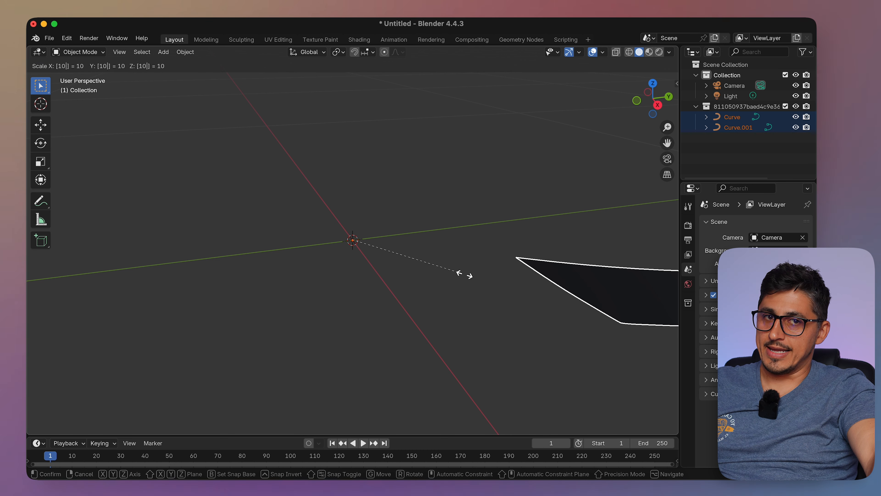
pyautogui.click(465, 274)
pyautogui.scroll(-8, 465, 274)
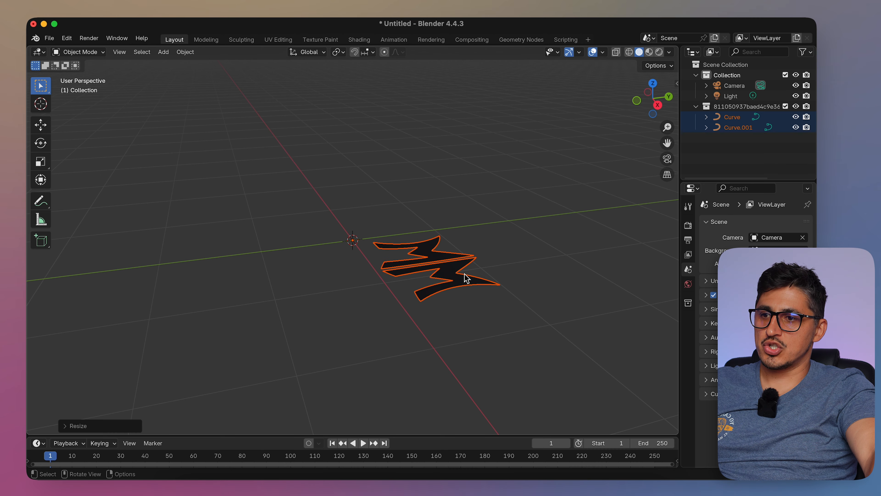
pyautogui.scroll(2, 477, 299)
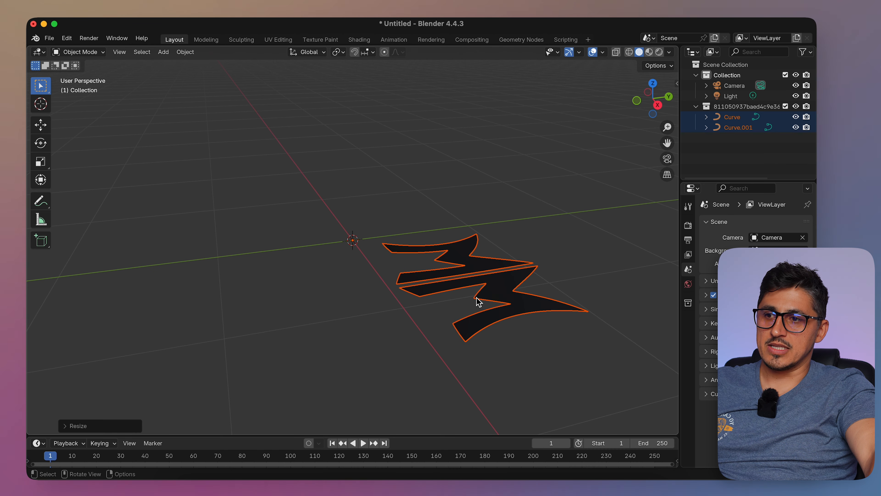
# Step: Select each half of the imported logo in turn to check whether they are separate curves
pyautogui.click(553, 347)
pyautogui.click(521, 311)
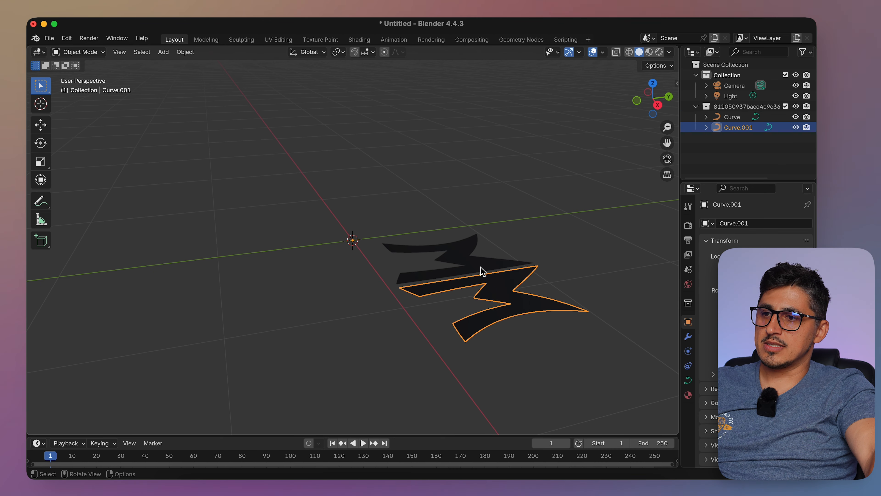
pyautogui.click(481, 271)
pyautogui.click(503, 297)
pyautogui.click(564, 358)
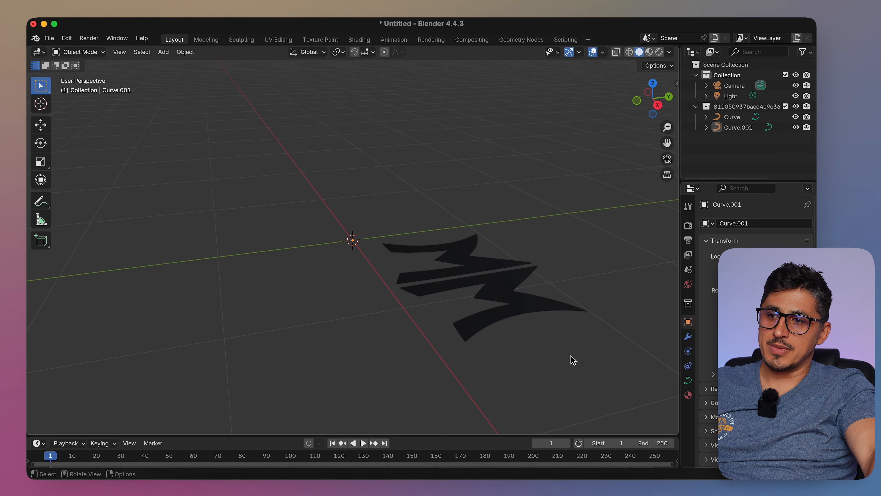
pyautogui.click(487, 269)
pyautogui.click(503, 291)
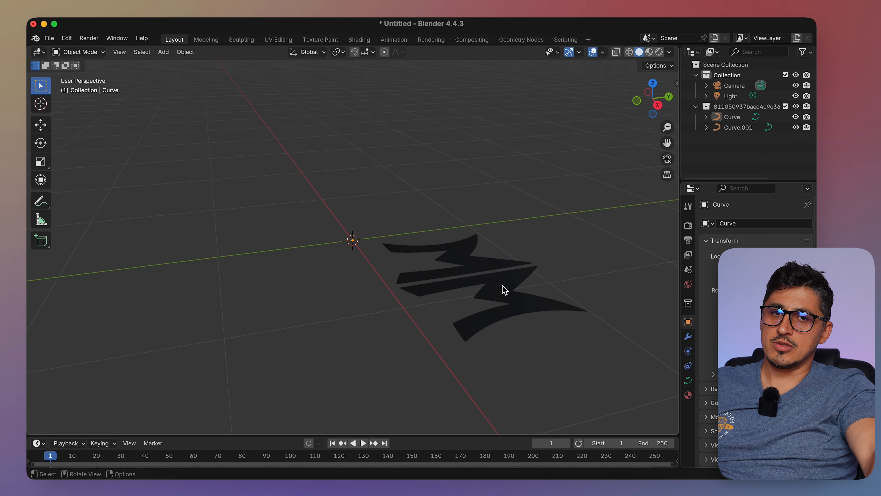
pyautogui.click(482, 260)
# Step: Join the two logo curves into a single object and reselect the whole logo
pyautogui.moveTo(571, 362); pyautogui.dragTo(448, 243)
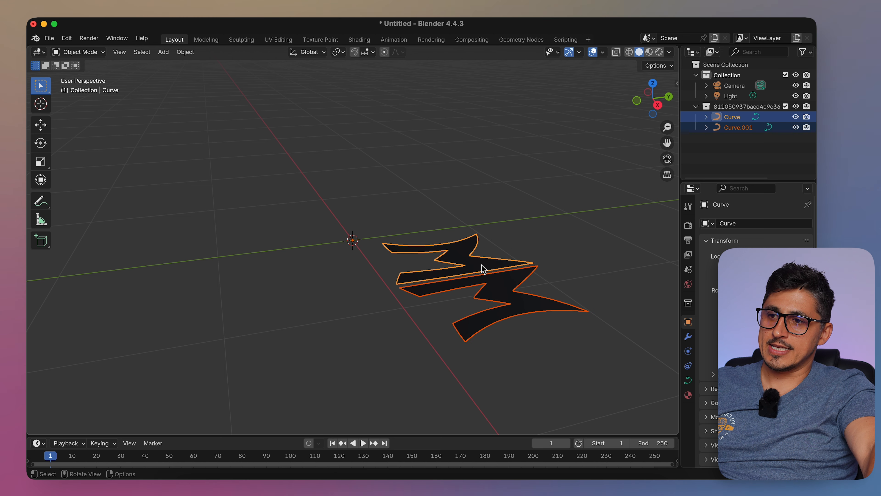
pyautogui.rightClick(483, 269)
pyautogui.click(428, 301)
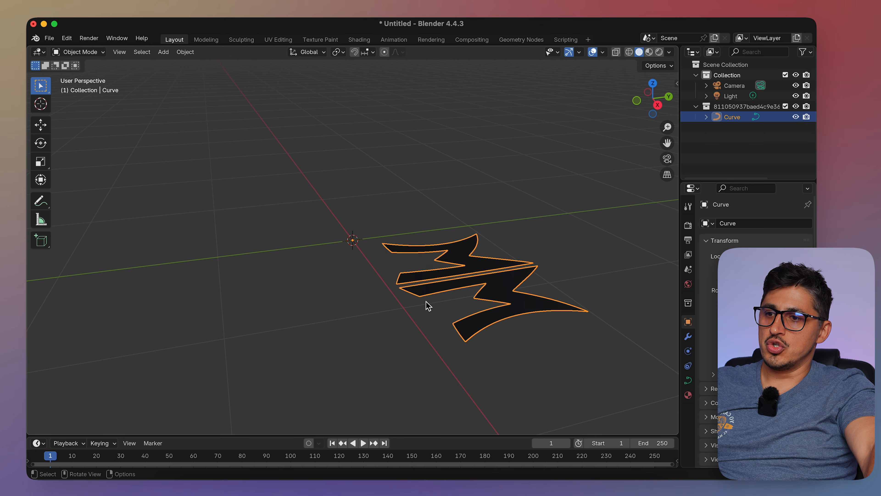
pyautogui.click(562, 330)
pyautogui.moveTo(576, 359); pyautogui.dragTo(421, 249)
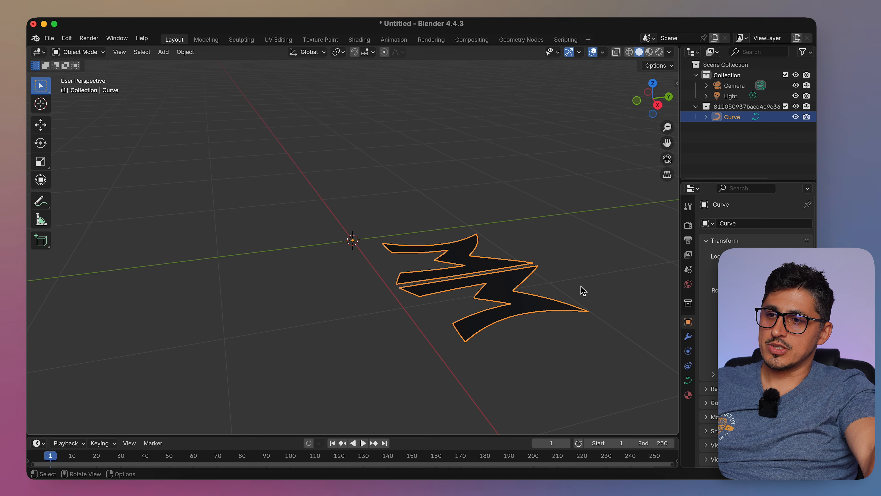
# Step: Examine the joined logo from above and from a low front angle to see how it lies on the ground plane
pyautogui.moveTo(574, 285); pyautogui.dragTo(662, 335, button='middle')
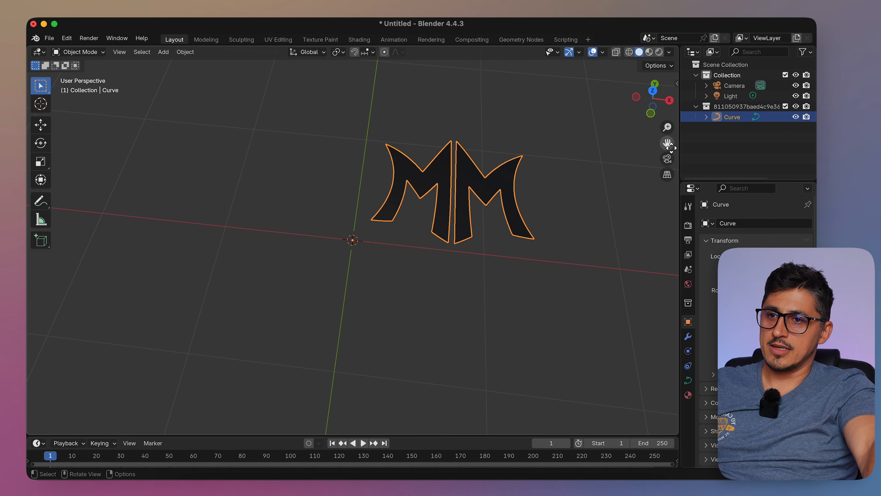
pyautogui.moveTo(667, 143); pyautogui.dragTo(607, 206)
pyautogui.moveTo(606, 224); pyautogui.dragTo(602, 273, button='middle')
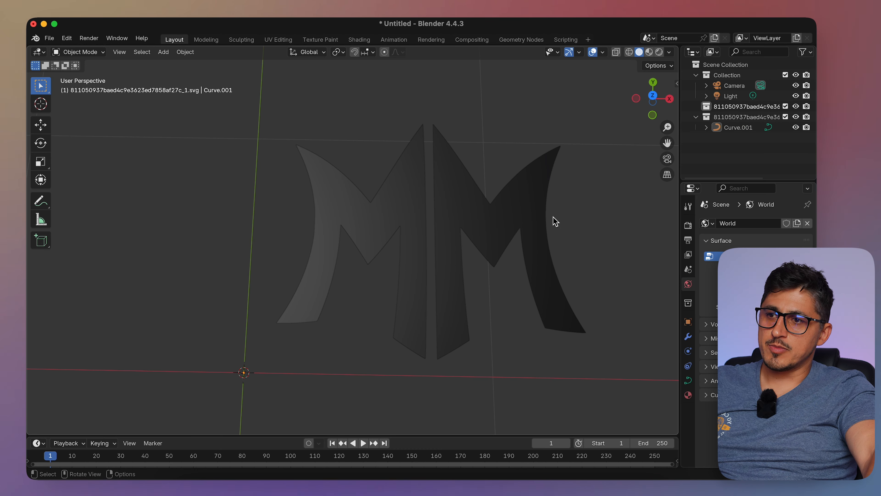
pyautogui.click(541, 221)
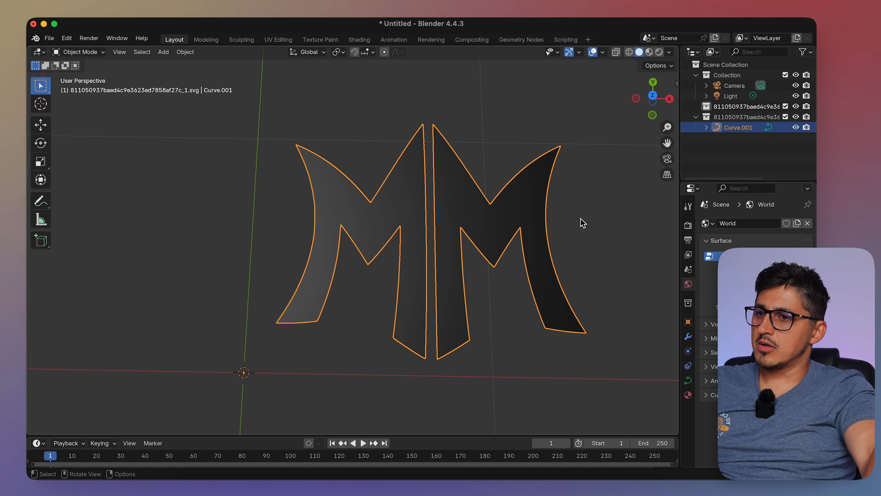
pyautogui.click(581, 224)
pyautogui.moveTo(580, 226); pyautogui.dragTo(581, 149, button='middle')
pyautogui.moveTo(546, 258); pyautogui.dragTo(470, 286, button='middle')
pyautogui.scroll(-1, 591, 295)
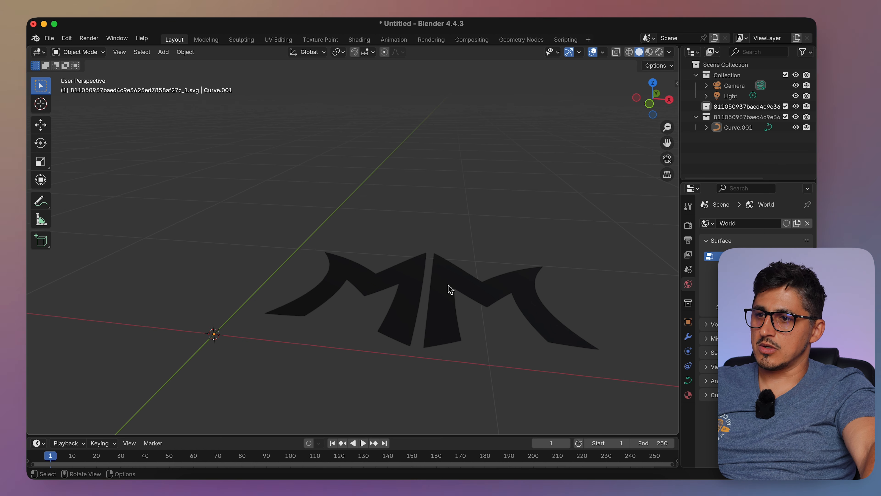
pyautogui.moveTo(524, 349)
pyautogui.mouseDown(button='middle')
pyautogui.moveTo(533, 339)
pyautogui.moveTo(513, 338)
pyautogui.mouseUp(button='middle')
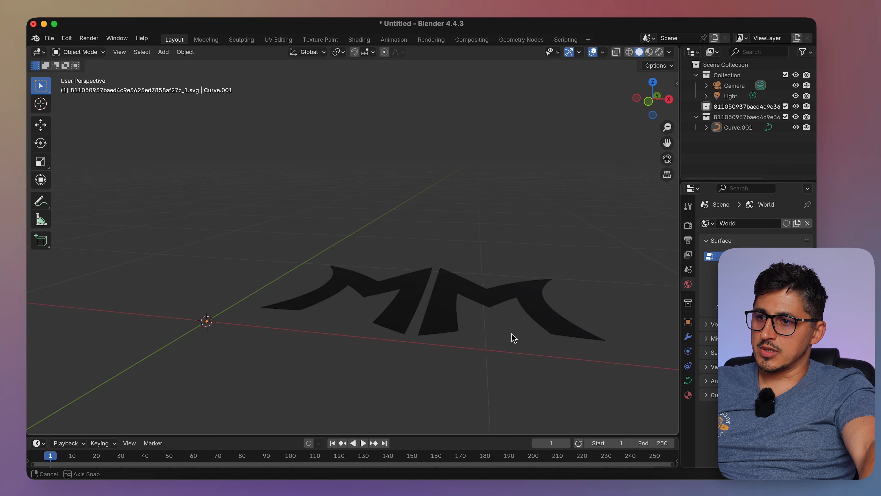
# Step: Rotate the joined logo about the X axis so it stands roughly upright
pyautogui.click(450, 299)
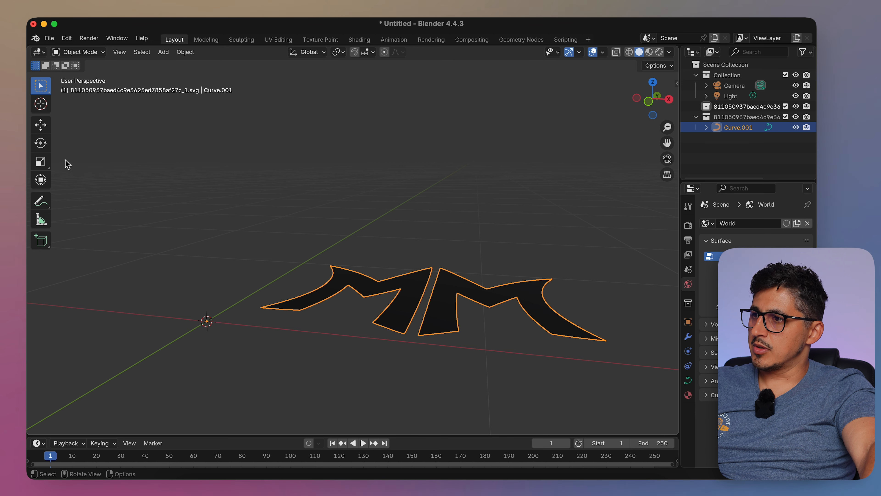
pyautogui.click(41, 147)
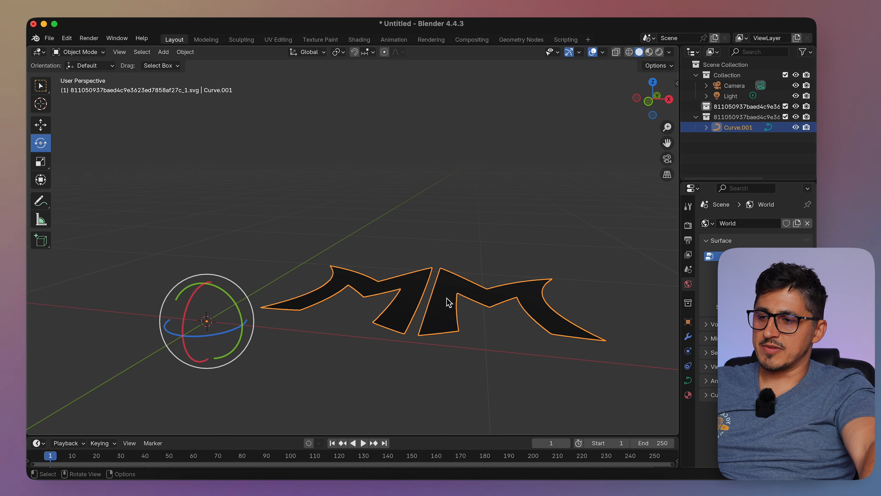
pyautogui.moveTo(503, 352); pyautogui.dragTo(513, 331, button='middle')
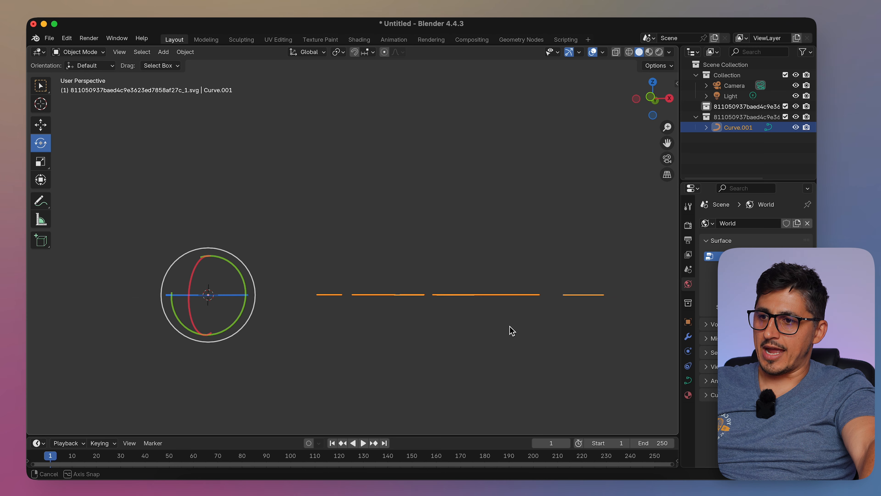
pyautogui.click(461, 322)
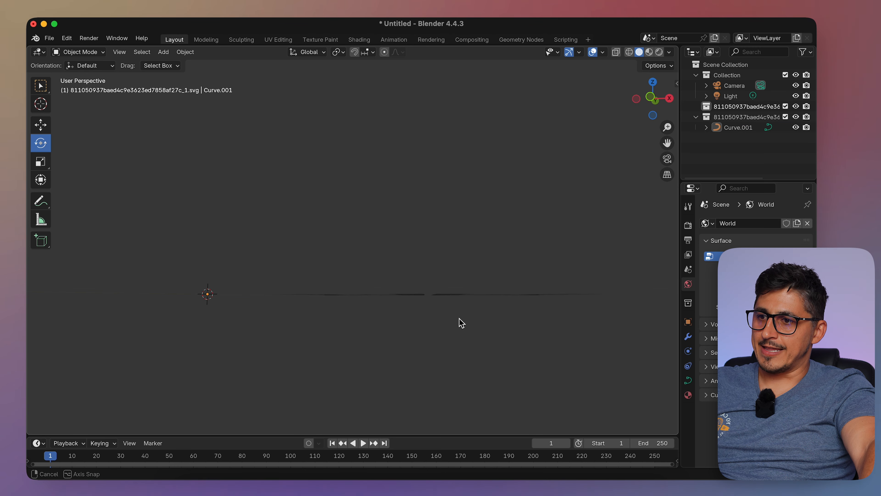
pyautogui.moveTo(460, 322); pyautogui.dragTo(459, 323, button='middle')
pyautogui.click(451, 299)
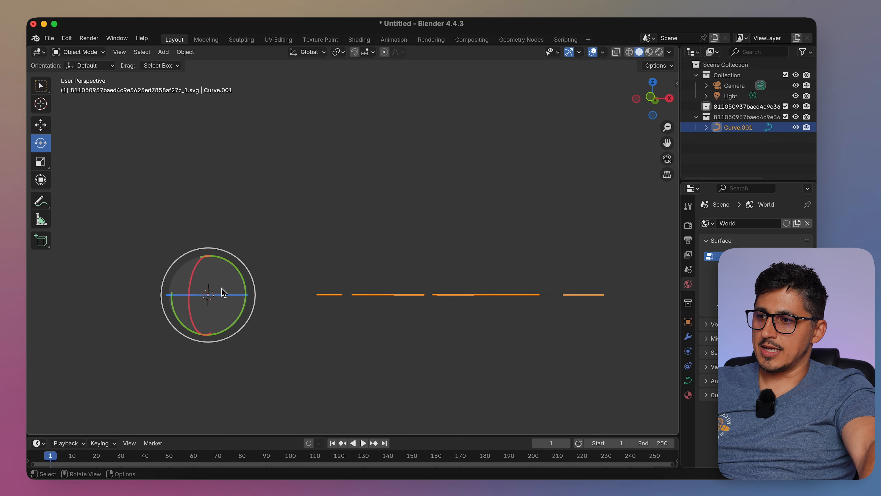
pyautogui.moveTo(197, 272); pyautogui.dragTo(196, 305)
# Step: Fine-tune the logo's X rotation from a side view so it stands vertical
pyautogui.moveTo(509, 276); pyautogui.dragTo(381, 281, button='middle')
pyautogui.scroll(-4, 468, 290)
pyautogui.scroll(3, 445, 285)
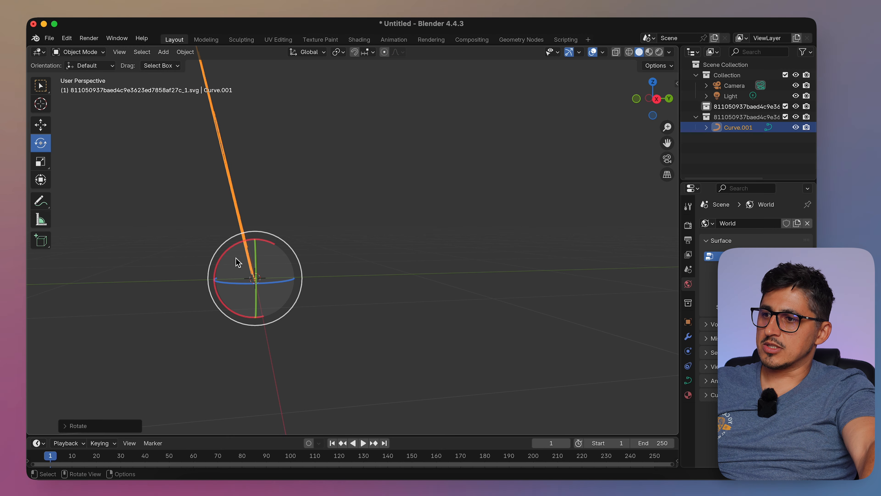
pyautogui.moveTo(226, 252); pyautogui.dragTo(237, 249)
pyautogui.moveTo(364, 218); pyautogui.dragTo(441, 251, button='middle')
pyautogui.click(322, 233)
pyautogui.click(458, 187)
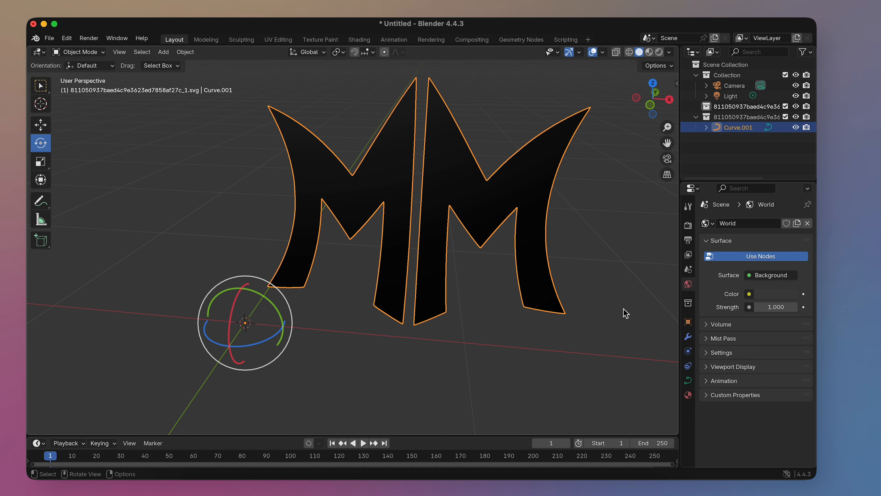
# Step: Give the logo curve thickness by setting its geometry Extrude value to 0.003 m
pyautogui.click(688, 380)
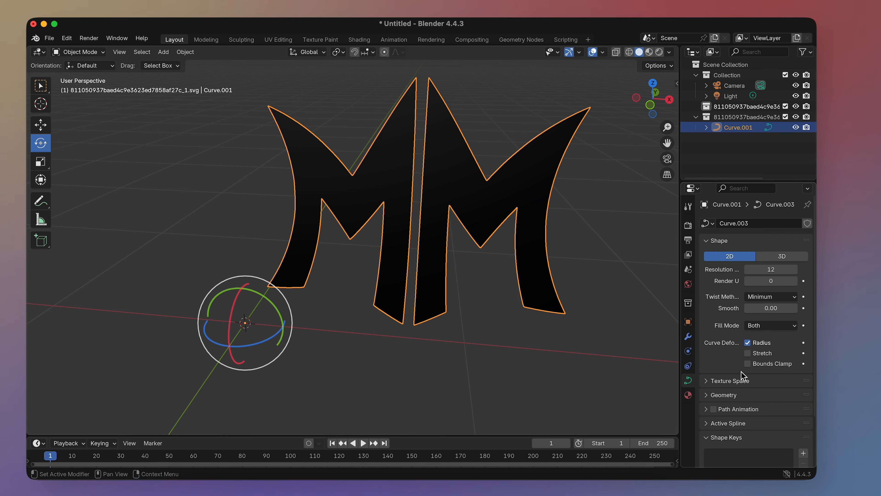
pyautogui.scroll(-4, 730, 304)
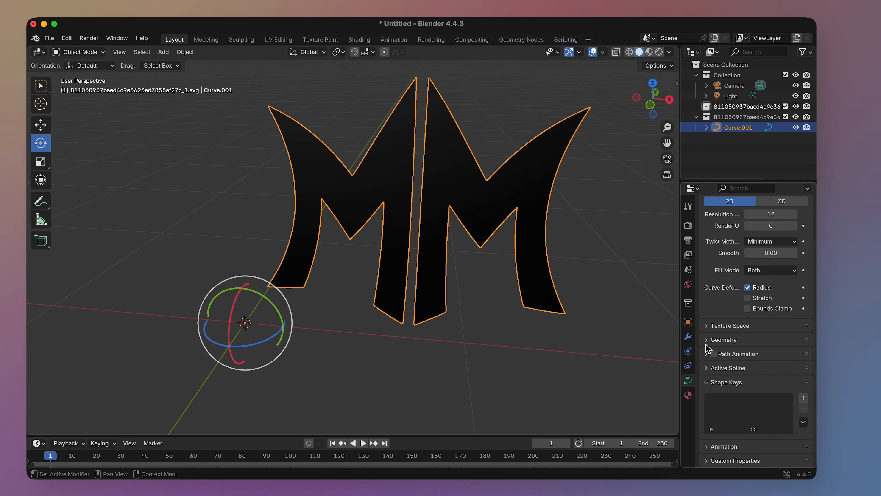
pyautogui.click(707, 341)
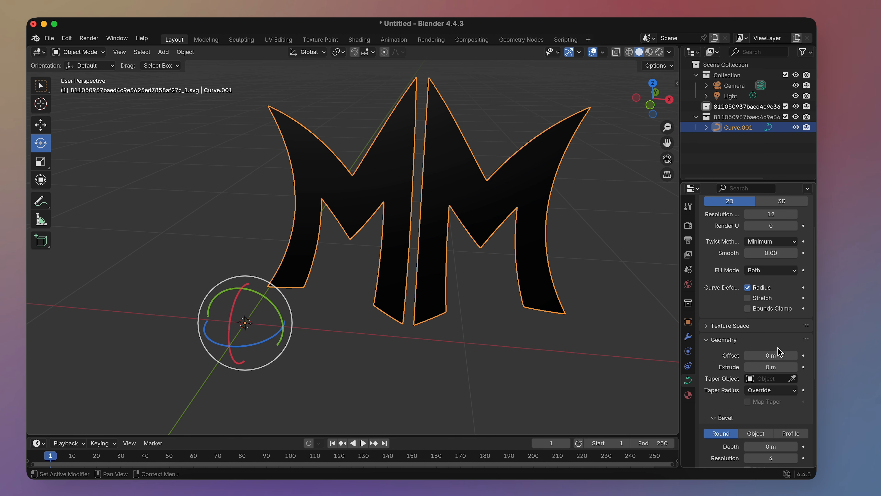
pyautogui.scroll(-4, 728, 398)
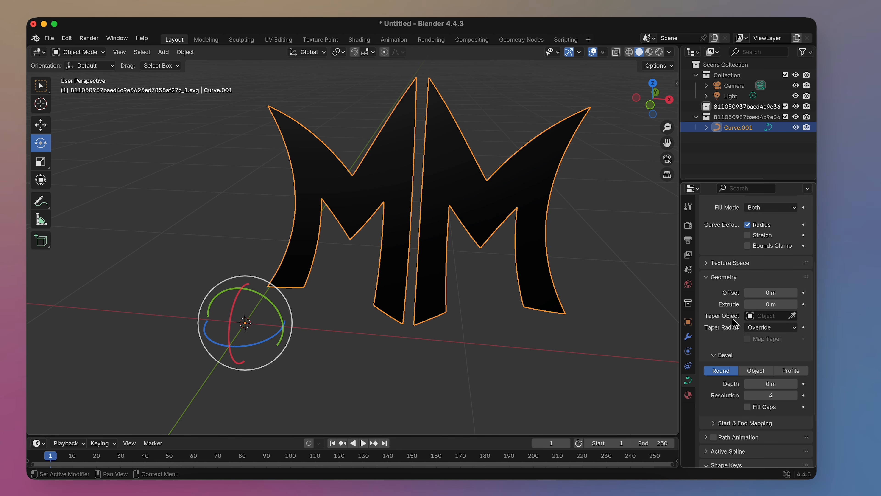
pyautogui.click(772, 306)
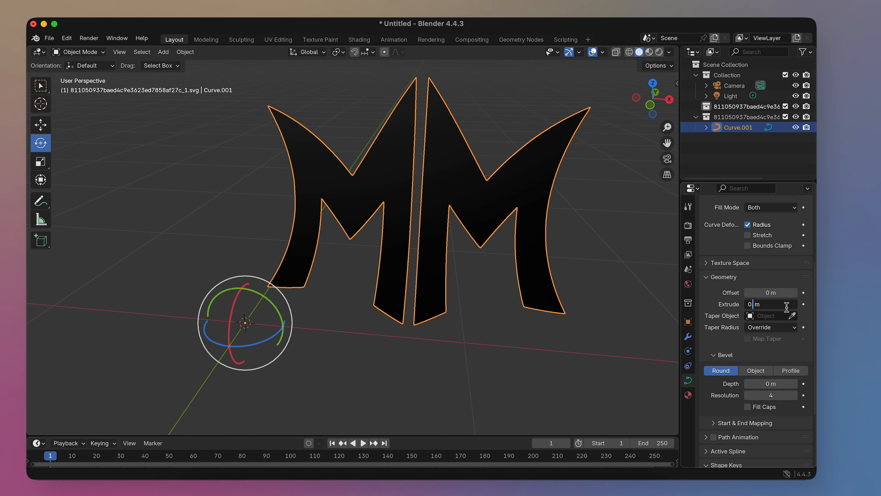
pyautogui.write('0.003')
pyautogui.press('Return')
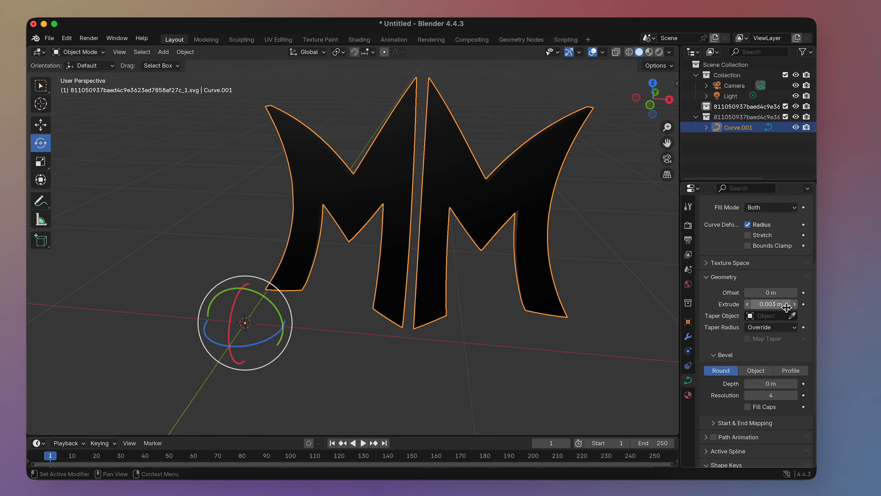
# Step: Check the logo's thickness from the side and set its Extrude value to 0.004 m
pyautogui.moveTo(546, 301); pyautogui.dragTo(496, 253, button='middle')
pyautogui.click(266, 305)
pyautogui.moveTo(267, 306); pyautogui.dragTo(285, 302, button='middle')
pyautogui.moveTo(405, 286); pyautogui.dragTo(381, 312, button='middle')
pyautogui.moveTo(364, 281)
pyautogui.mouseDown(button='middle')
pyautogui.moveTo(372, 289)
pyautogui.moveTo(362, 280)
pyautogui.mouseUp(button='middle')
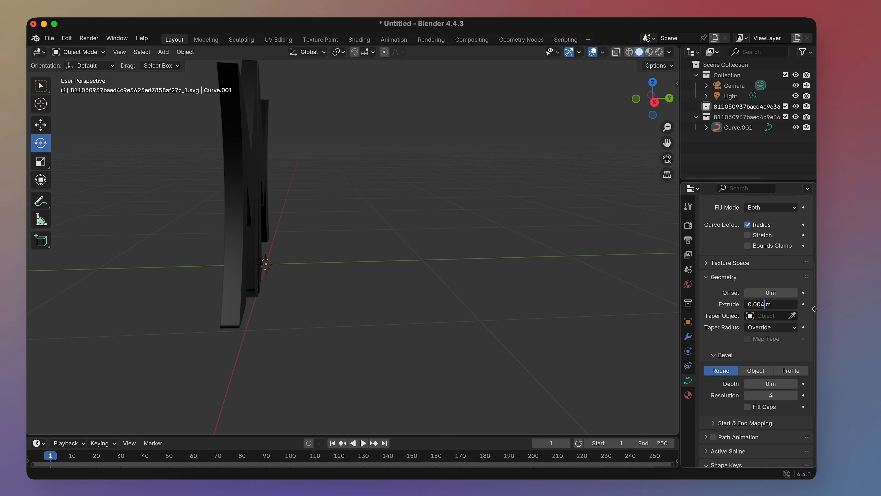
pyautogui.press('Return')
pyautogui.moveTo(399, 293); pyautogui.dragTo(486, 294, button='middle')
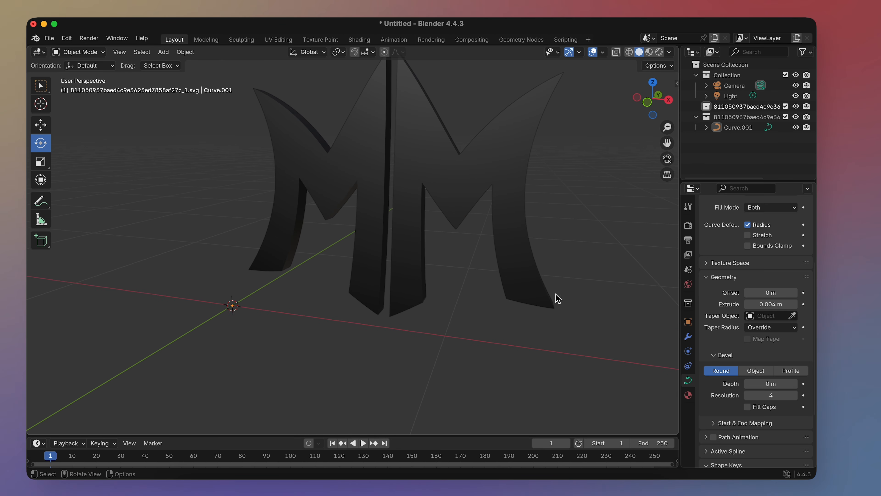
# Step: Round the logo's edges by setting the curve's Bevel Depth to 0.002 m
pyautogui.moveTo(555, 298); pyautogui.dragTo(372, 308, button='middle')
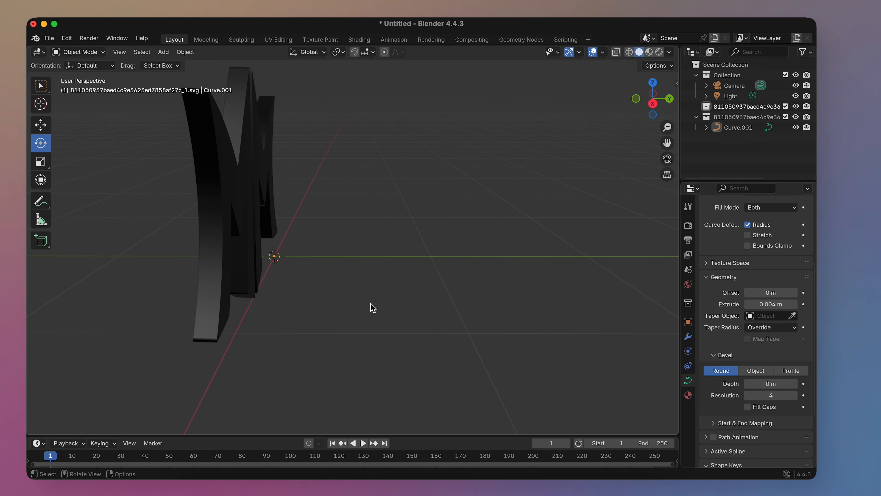
pyautogui.scroll(3, 212, 324)
pyautogui.moveTo(179, 332); pyautogui.dragTo(298, 309, button='middle')
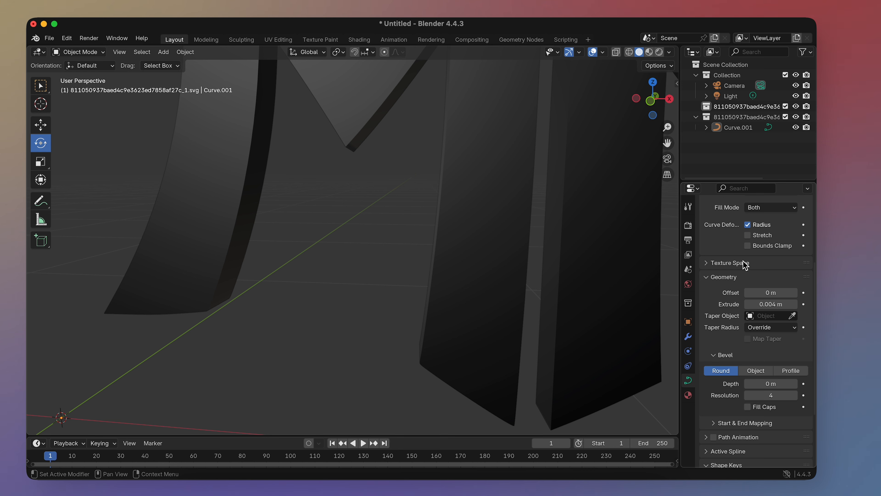
pyautogui.scroll(2, 744, 264)
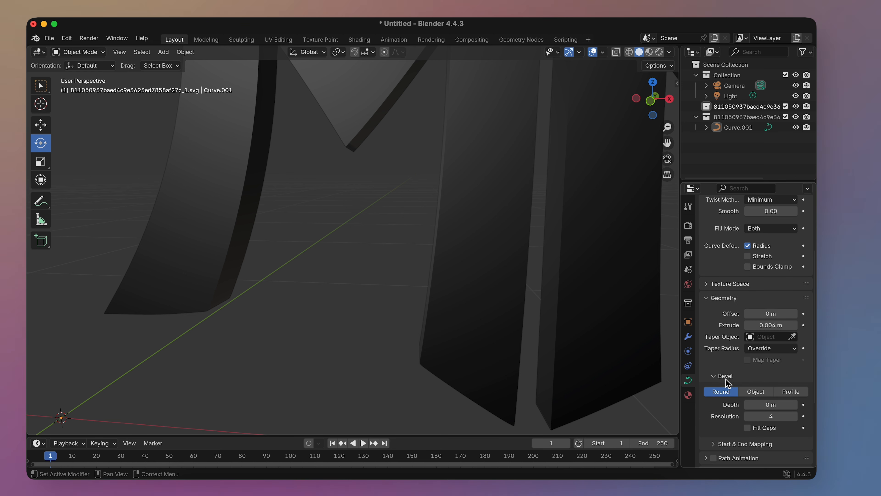
pyautogui.scroll(-2, 746, 380)
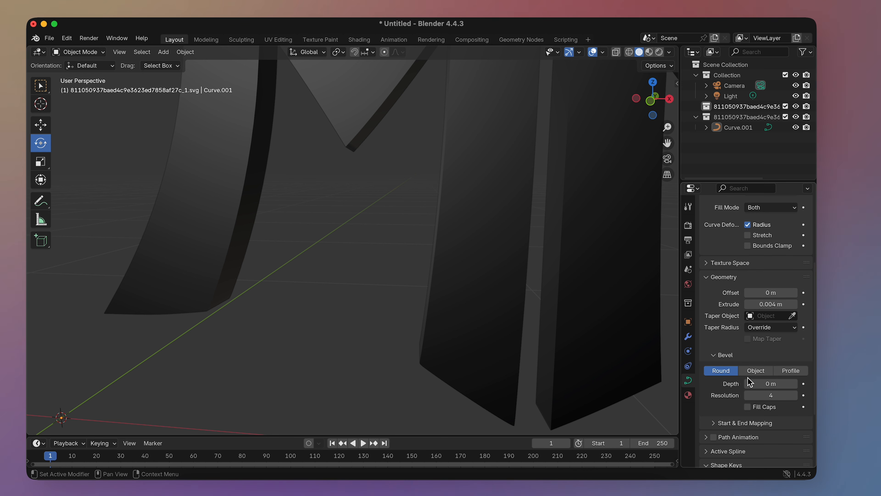
pyautogui.click(776, 385)
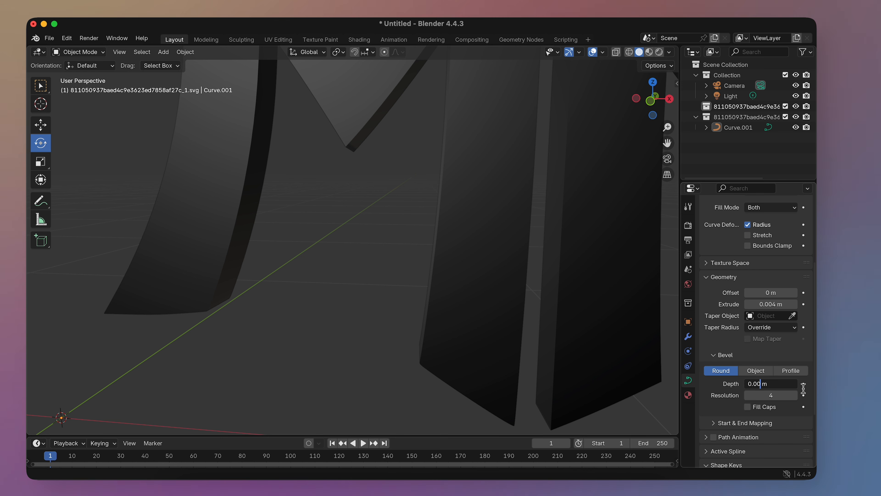
pyautogui.press('Return')
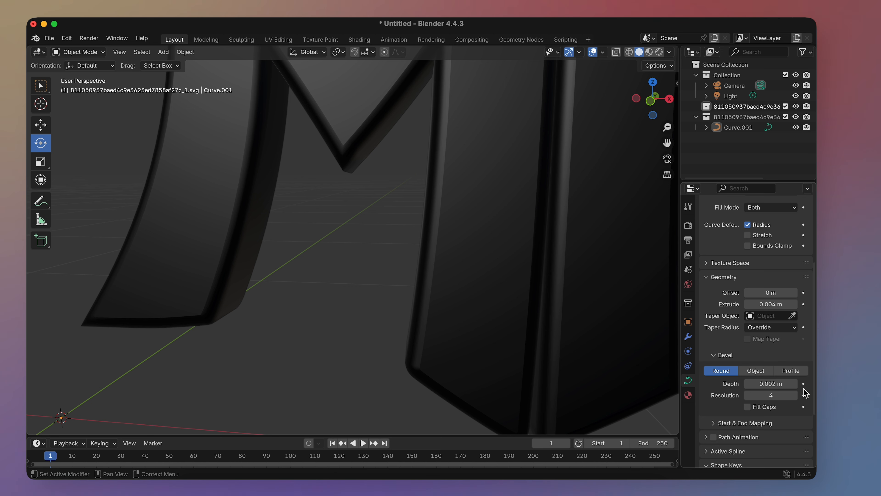
# Step: Refine the rounding on the logo's edges by setting the Bevel Depth to 0.0004 m
pyautogui.click(776, 385)
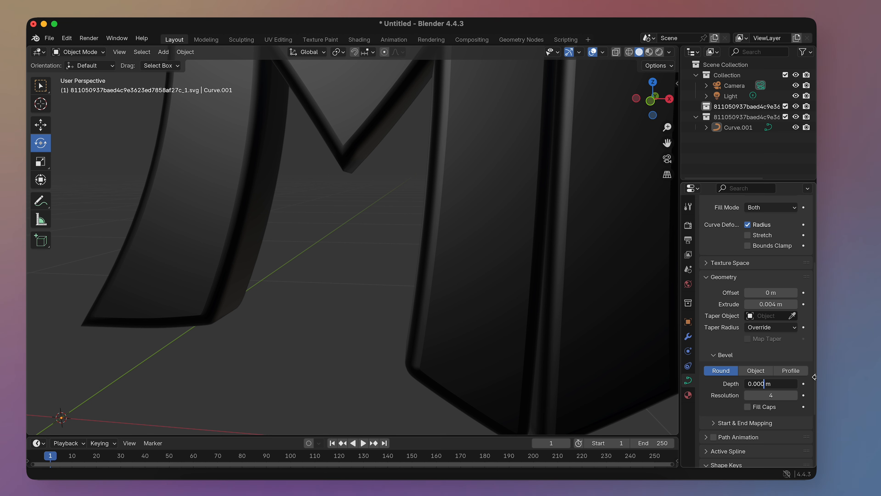
pyautogui.press('Return')
pyautogui.click(777, 383)
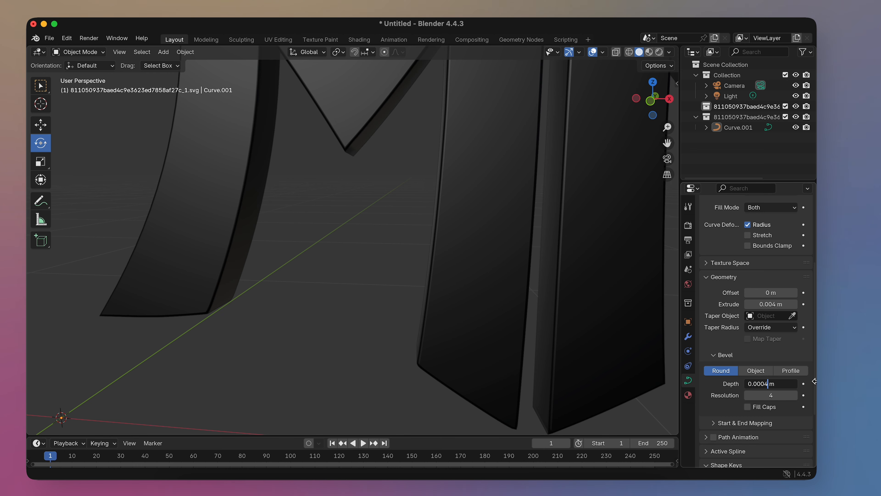
pyautogui.press('Return')
# Step: Remove the logo's imported SVGMat.001 material and give the curve a new Principled BSDF material
pyautogui.moveTo(393, 220); pyautogui.dragTo(597, 222, button='middle')
pyautogui.click(688, 395)
pyautogui.scroll(-8, 749, 333)
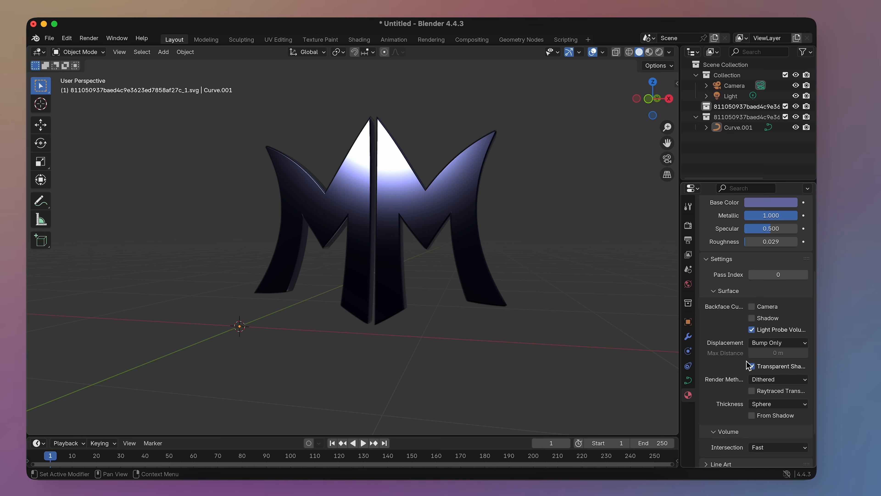
pyautogui.scroll(7, 742, 359)
pyautogui.scroll(2, 743, 359)
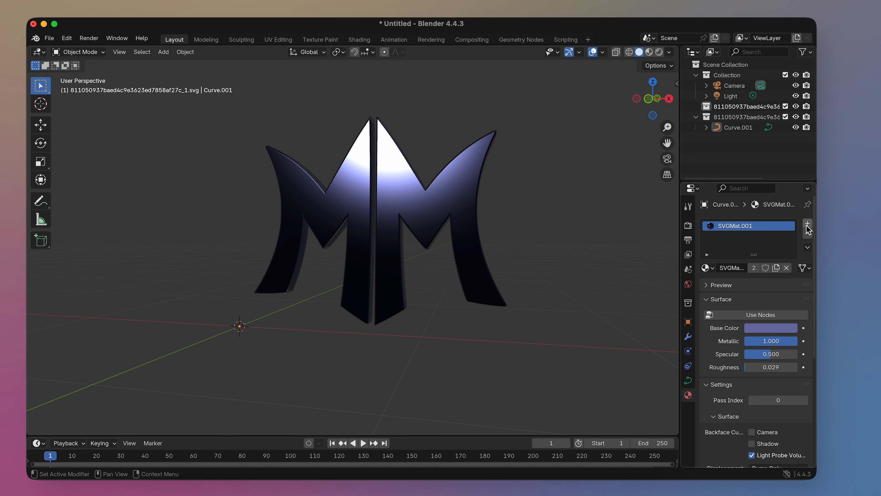
pyautogui.click(808, 235)
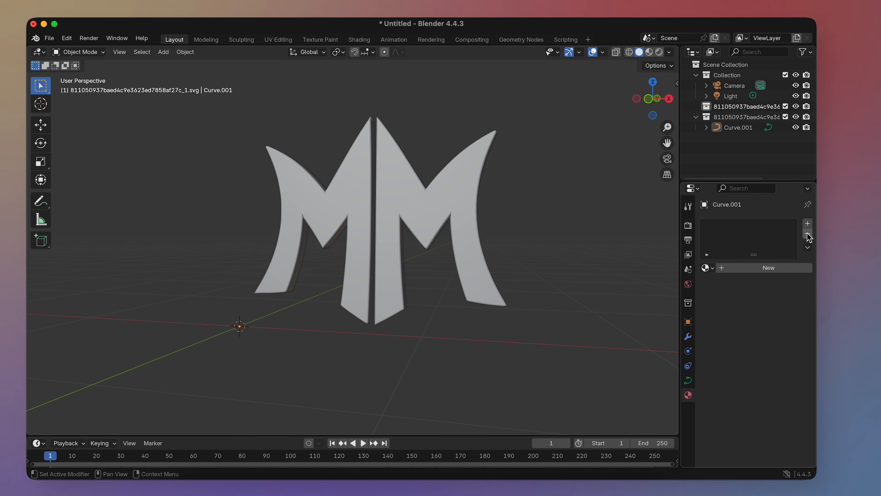
pyautogui.click(768, 268)
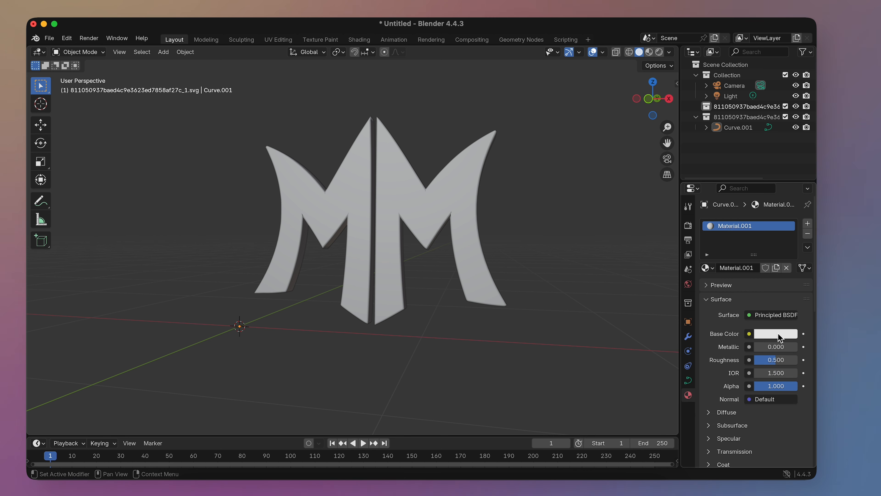
# Step: Set the new material's base color to a dark violet-blue and display the logo in Material Preview shading
pyautogui.click(774, 335)
pyautogui.moveTo(749, 193); pyautogui.dragTo(760, 198)
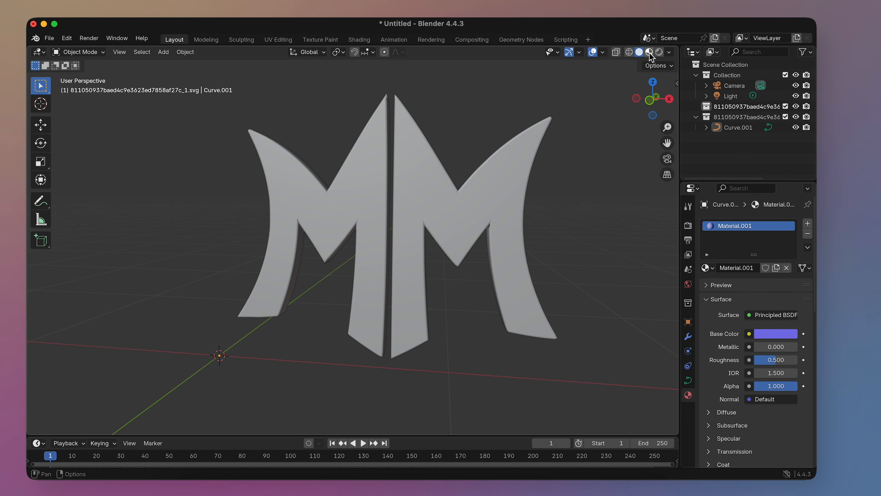
pyautogui.click(649, 52)
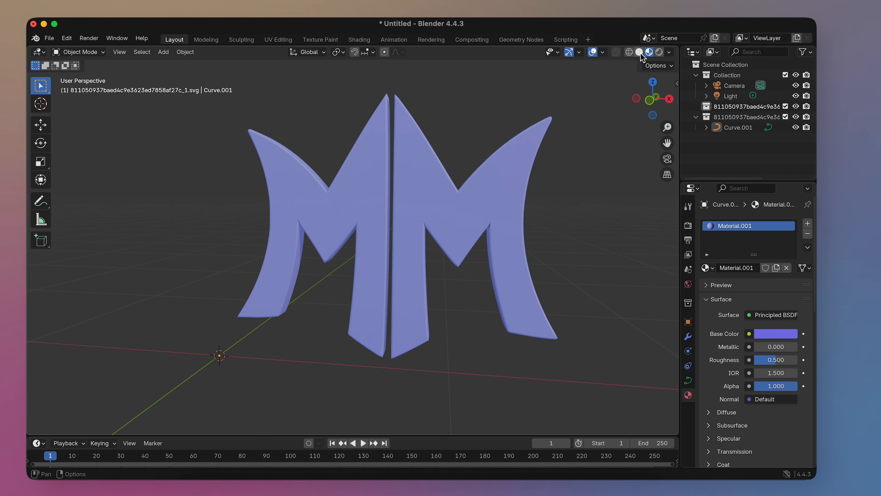
pyautogui.click(640, 54)
pyautogui.moveTo(520, 264)
pyautogui.mouseDown(button='middle')
pyautogui.moveTo(522, 272)
pyautogui.moveTo(524, 247)
pyautogui.moveTo(563, 256)
pyautogui.moveTo(545, 249)
pyautogui.mouseUp(button='middle')
pyautogui.click(648, 53)
pyautogui.click(777, 333)
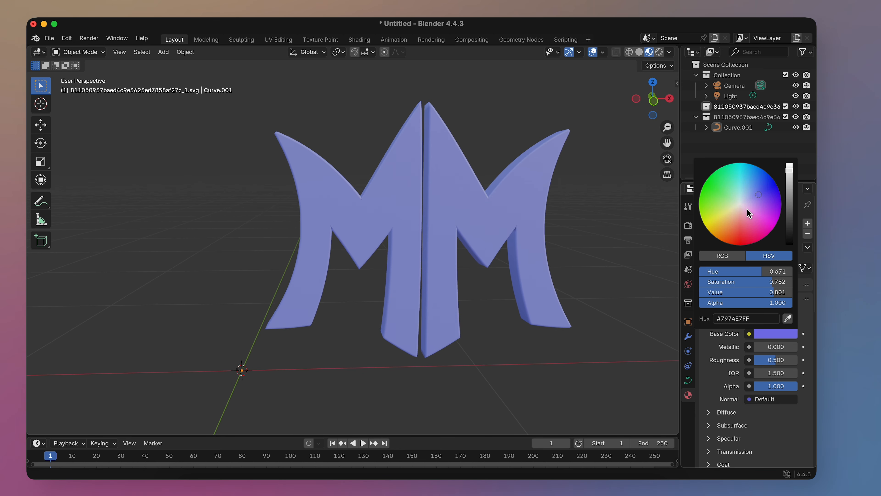
pyautogui.moveTo(763, 194)
pyautogui.mouseDown()
pyautogui.moveTo(754, 205)
pyautogui.moveTo(752, 190)
pyautogui.moveTo(789, 173)
pyautogui.moveTo(790, 205)
pyautogui.mouseUp()
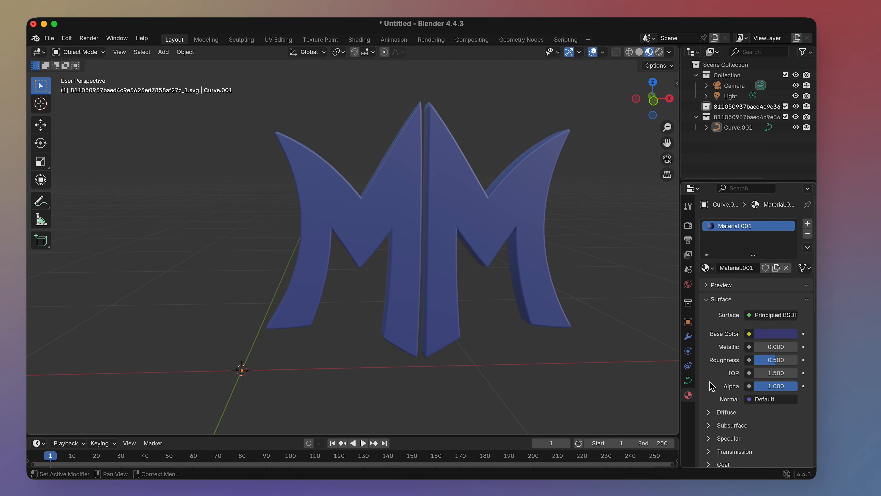
# Step: Make the logo's surface shiny by setting Metallic to 0.952 and Roughness to 0.071
pyautogui.moveTo(766, 348); pyautogui.dragTo(766, 348)
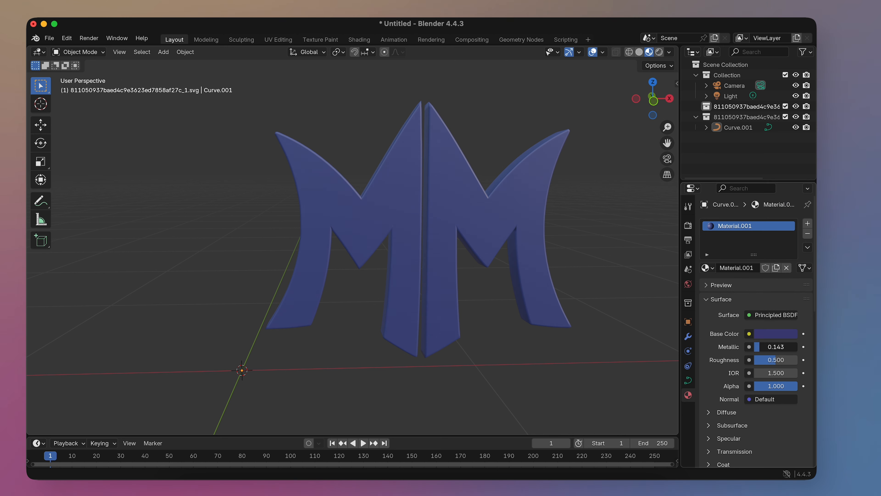
pyautogui.moveTo(766, 347)
pyautogui.mouseDown()
pyautogui.moveTo(773, 360)
pyautogui.moveTo(761, 360)
pyautogui.mouseUp()
pyautogui.moveTo(596, 296); pyautogui.dragTo(574, 293, button='middle')
pyautogui.moveTo(767, 359); pyautogui.dragTo(752, 360)
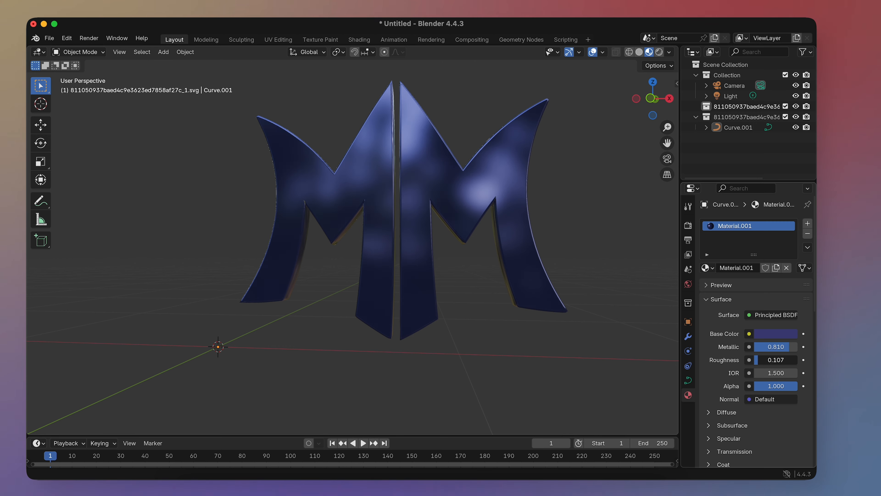
pyautogui.moveTo(541, 278)
pyautogui.mouseDown(button='middle')
pyautogui.moveTo(580, 281)
pyautogui.moveTo(562, 264)
pyautogui.moveTo(533, 289)
pyautogui.moveTo(561, 285)
pyautogui.moveTo(537, 292)
pyautogui.mouseUp(button='middle')
pyautogui.scroll(-1, 785, 342)
pyautogui.moveTo(790, 345); pyautogui.dragTo(795, 351)
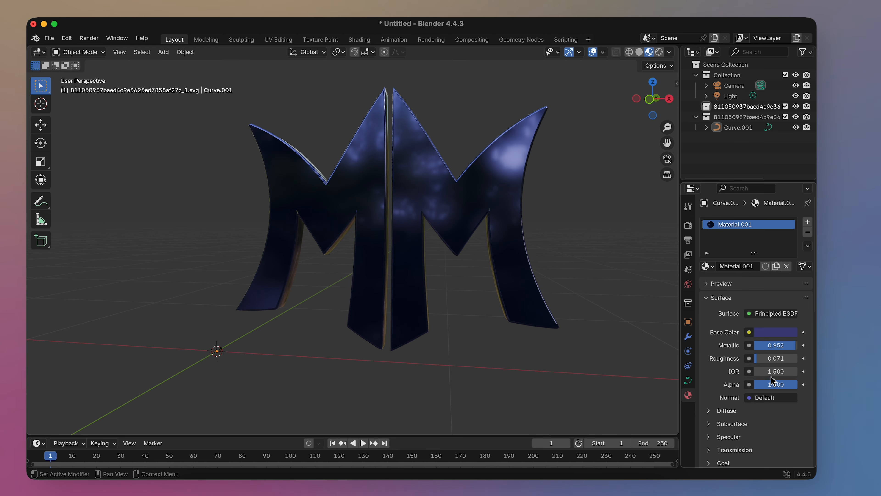
# Step: Lighten the material's base color to the violet-blue #5B5BB0
pyautogui.scroll(1, 769, 380)
pyautogui.click(786, 334)
pyautogui.moveTo(789, 206); pyautogui.dragTo(790, 194)
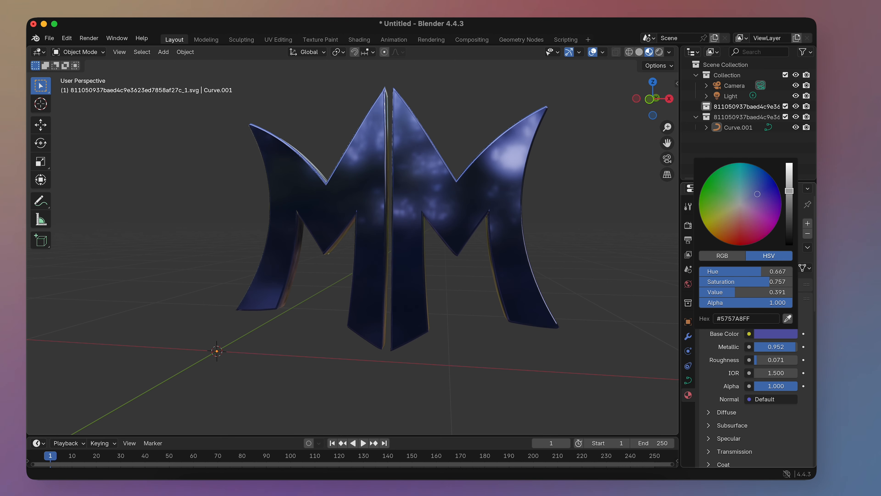
pyautogui.moveTo(572, 271); pyautogui.dragTo(604, 274, button='middle')
# Step: Add sheen to the logo's material with a Weight of 0.274 and a dark red tint
pyautogui.scroll(-2, 813, 361)
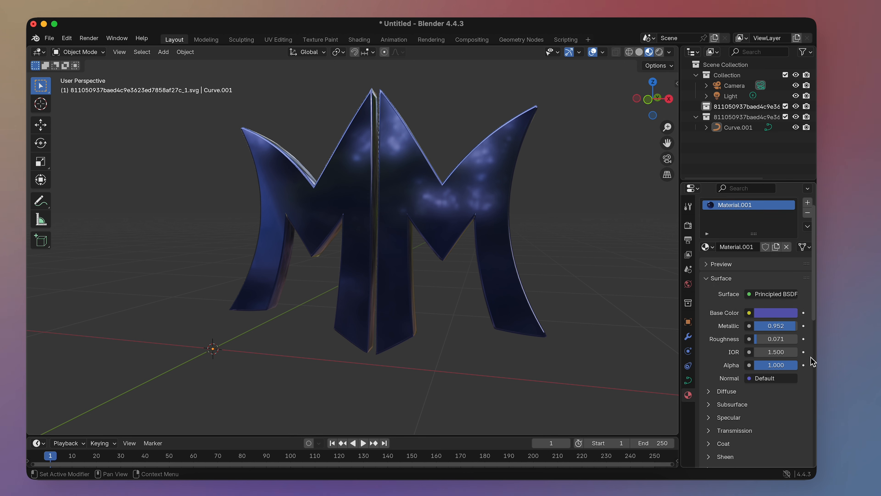
pyautogui.scroll(-4, 813, 361)
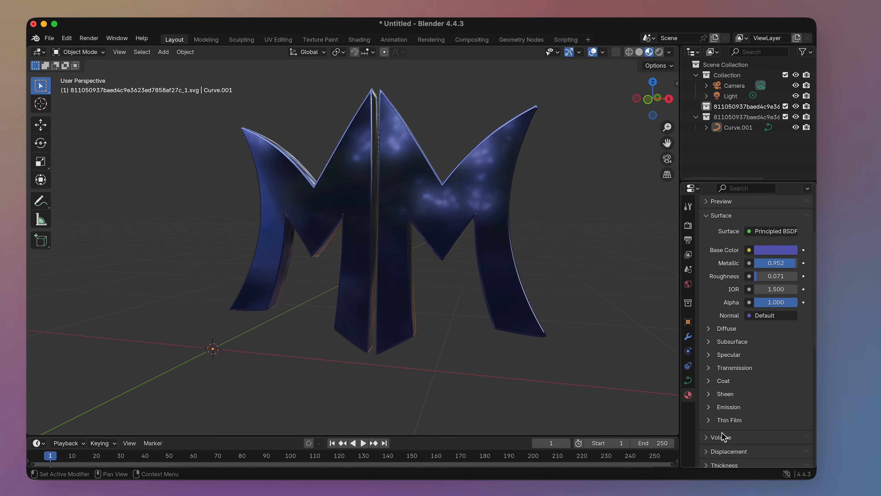
pyautogui.click(708, 395)
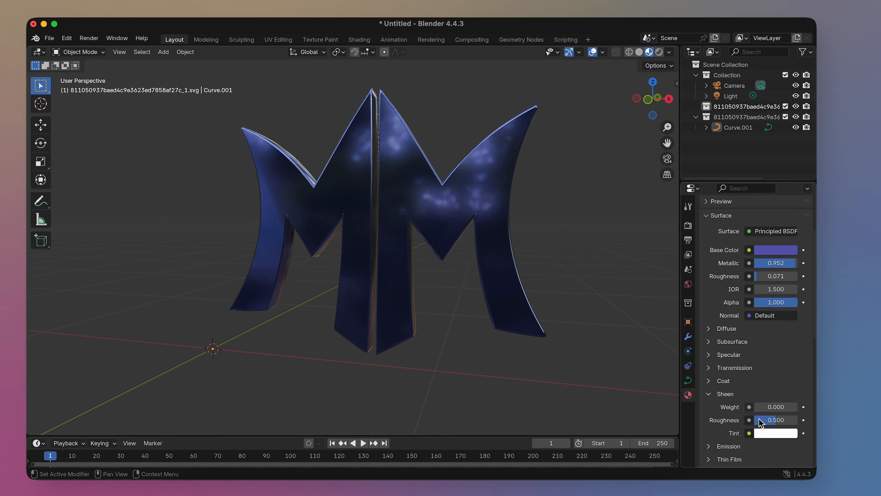
pyautogui.click(777, 434)
pyautogui.moveTo(742, 305)
pyautogui.mouseDown()
pyautogui.moveTo(747, 318)
pyautogui.moveTo(754, 314)
pyautogui.mouseUp()
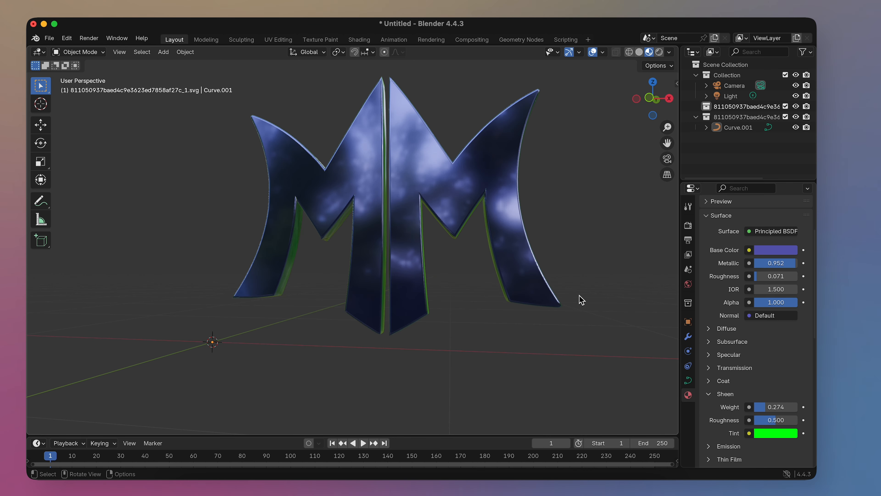
pyautogui.moveTo(581, 300); pyautogui.dragTo(521, 297, button='middle')
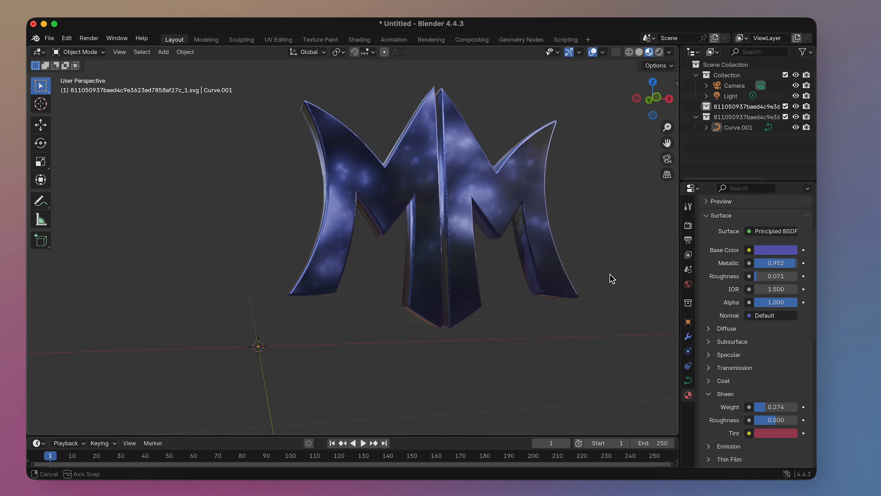
pyautogui.moveTo(609, 275); pyautogui.dragTo(582, 294, button='middle')
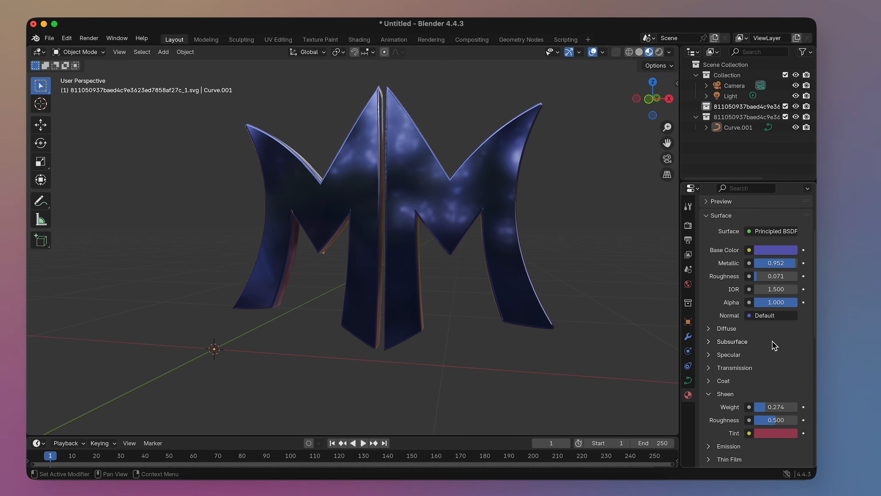
pyautogui.moveTo(603, 281)
pyautogui.mouseDown(button='middle')
pyautogui.moveTo(554, 274)
pyautogui.moveTo(534, 281)
pyautogui.moveTo(610, 278)
pyautogui.mouseUp(button='middle')
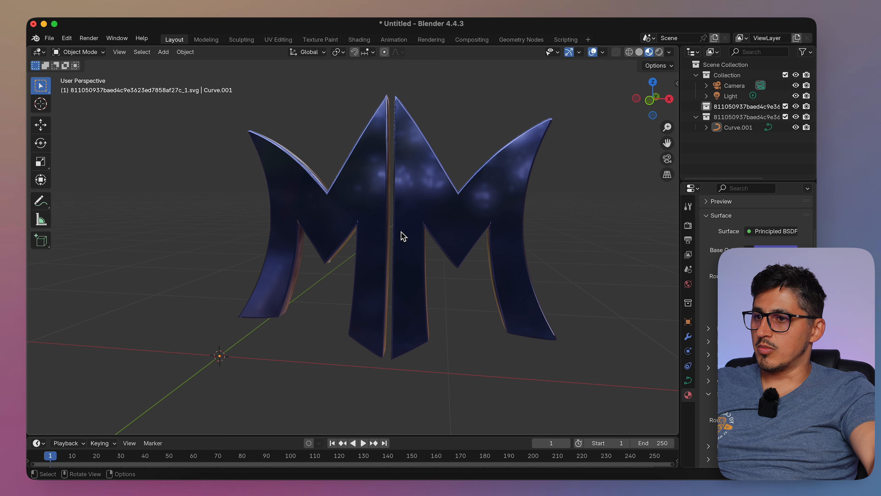
# Step: Set up a glTF 2.0 export of the logo to the Desktop folder with the file name WWLogo.glb
pyautogui.click(49, 38)
pyautogui.moveTo(94, 201)
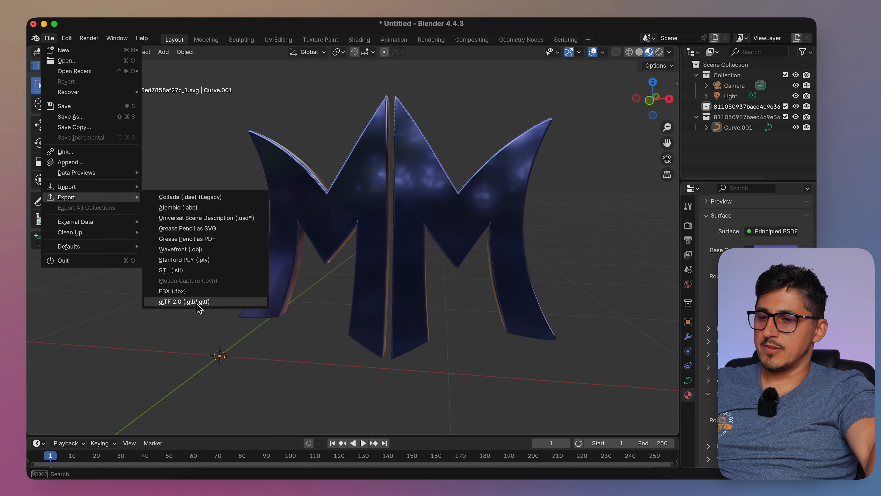
pyautogui.click(184, 302)
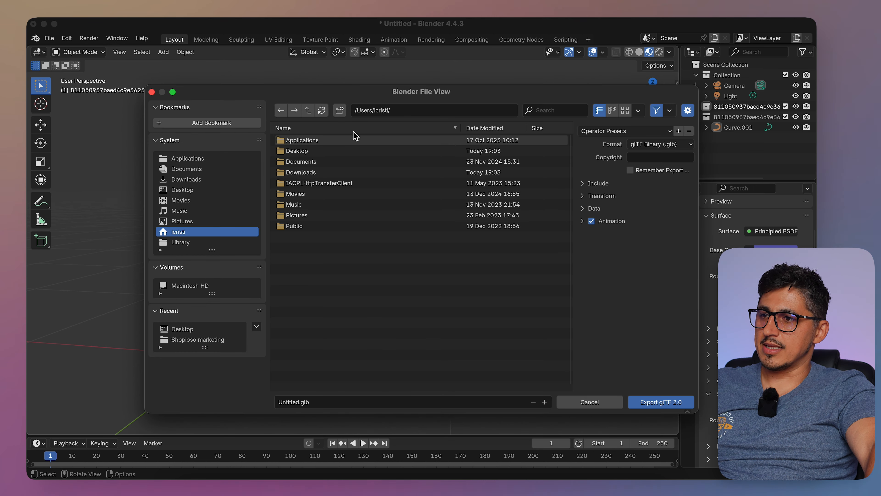
pyautogui.click(184, 192)
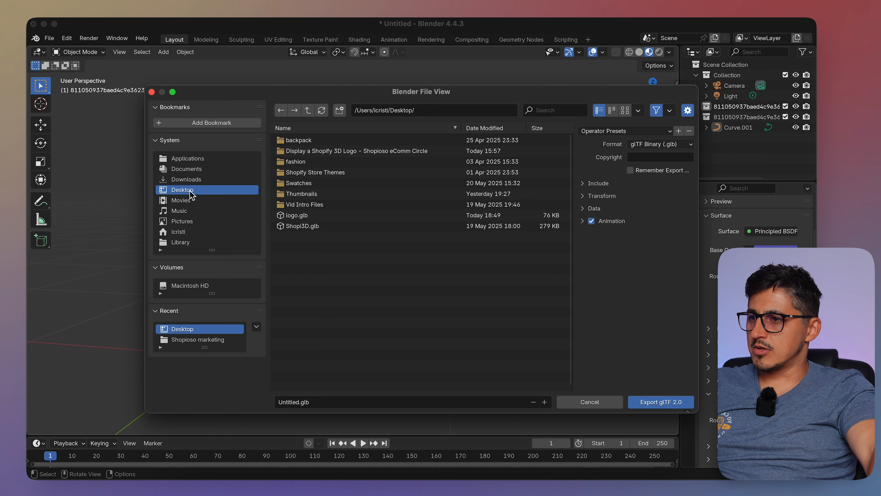
pyautogui.doubleClick(326, 402)
pyautogui.write('WWLogo')
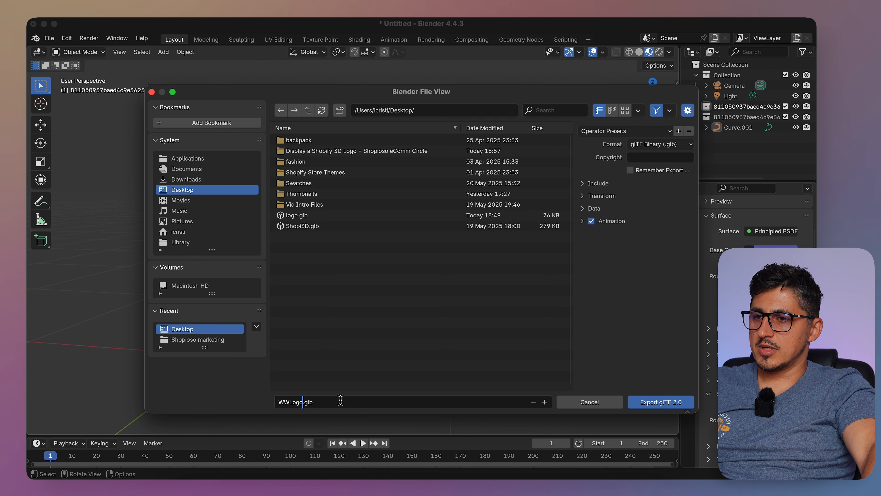
pyautogui.press('Return')
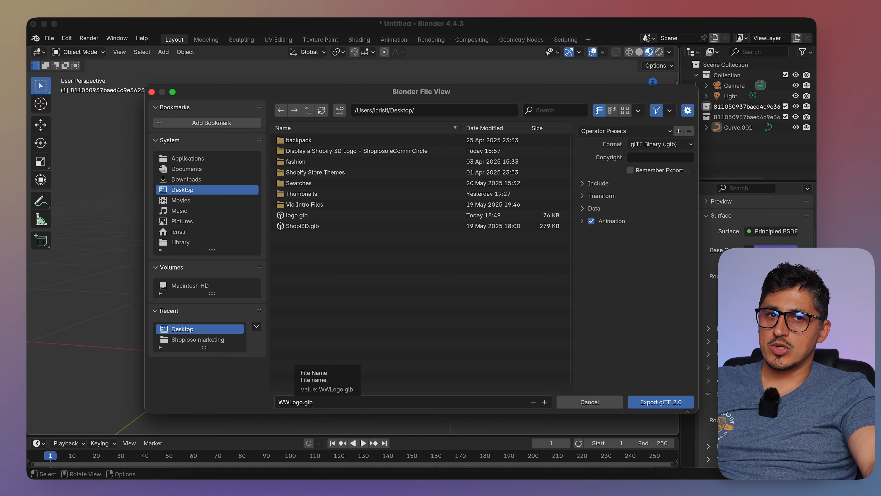
# Step: Enable Compression in the export's data options and export the glTF file
pyautogui.click(587, 209)
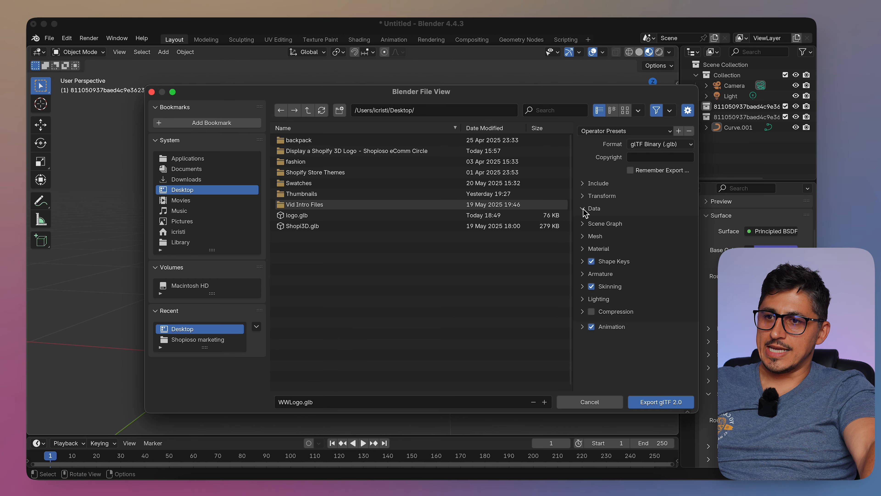
pyautogui.click(592, 312)
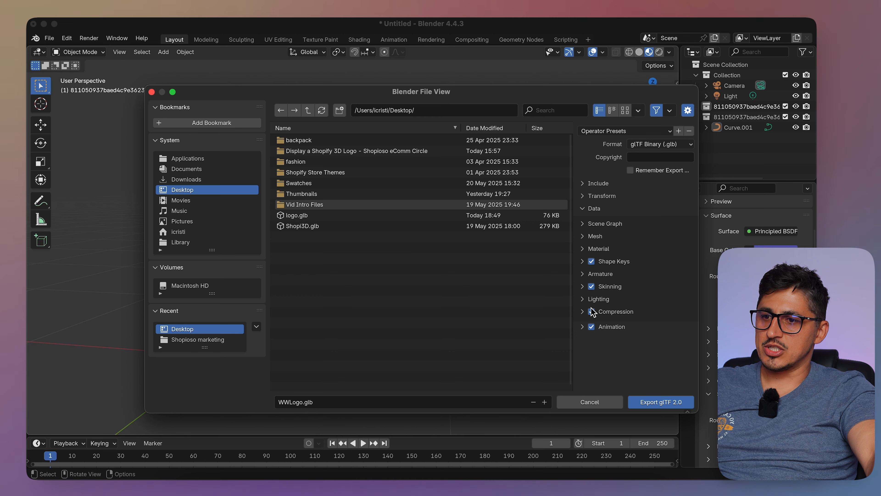
pyautogui.click(655, 402)
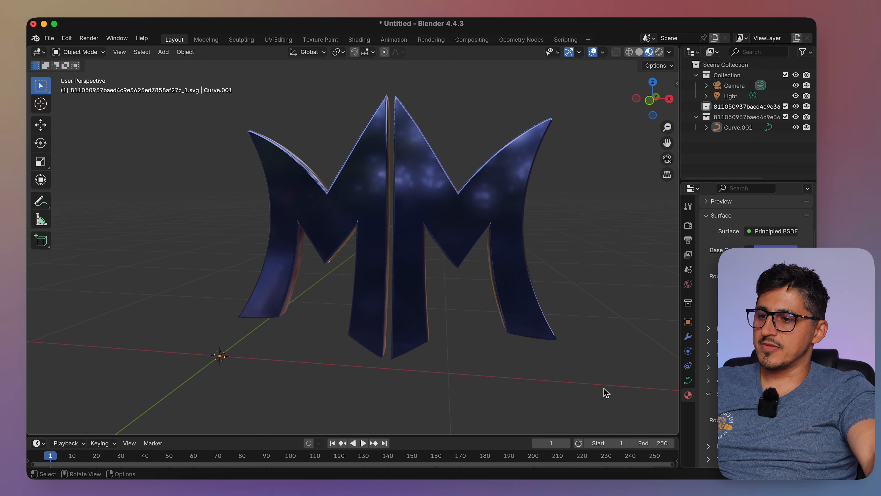
# Step: Switch to the model-viewer editor in the browser, load WWLogo.glb from the desktop and inspect the logo by rotating it
pyautogui.click(369, 488)
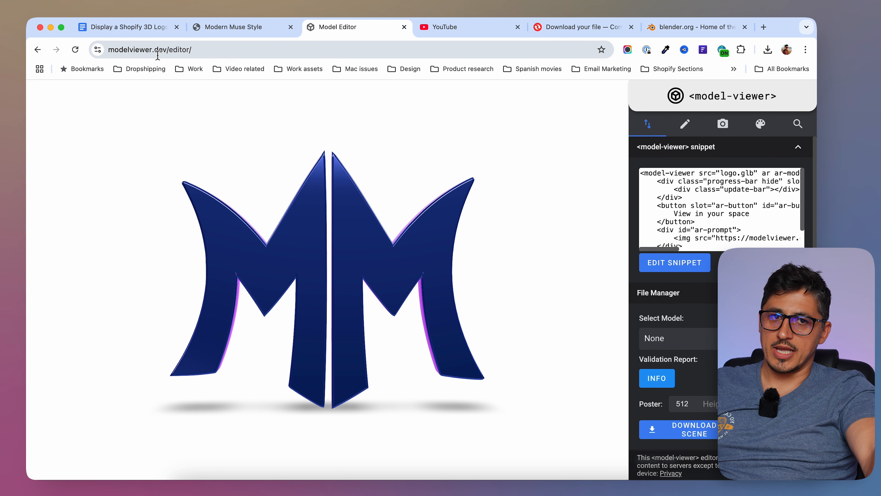
pyautogui.press('F11')
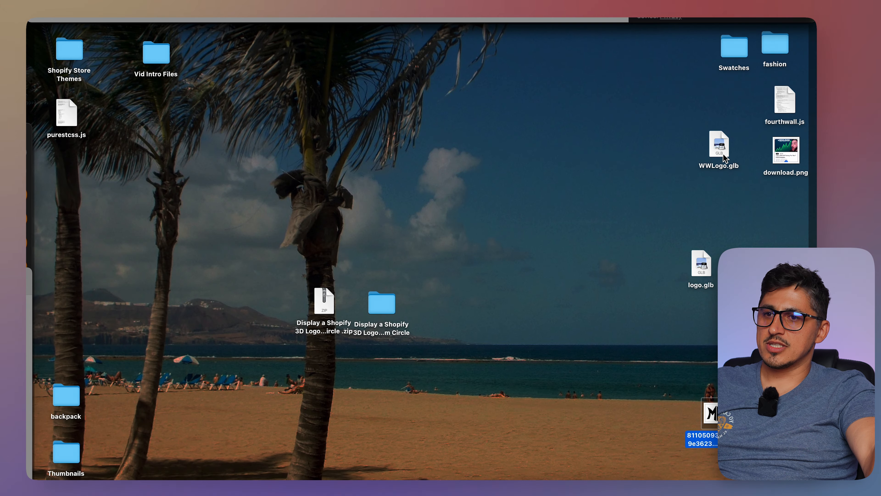
pyautogui.moveTo(720, 152); pyautogui.dragTo(353, 243)
pyautogui.moveTo(424, 273); pyautogui.dragTo(370, 295)
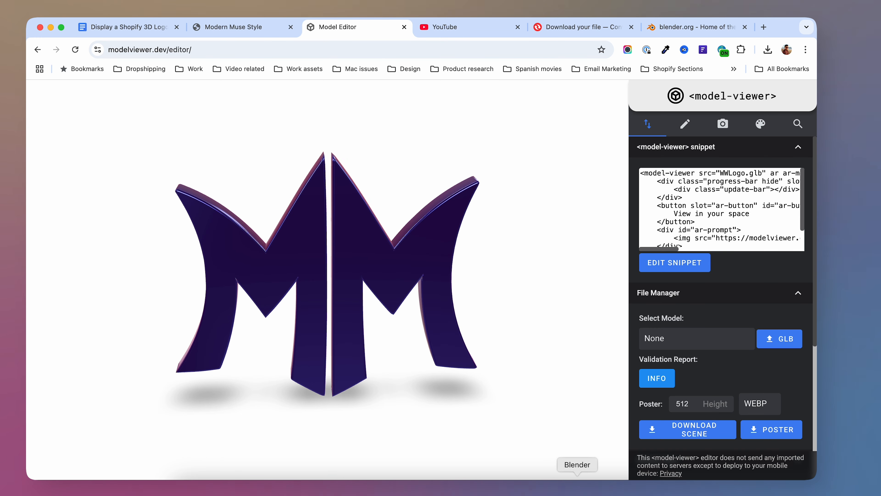
# Step: Return to Blender and shift the logo material's base color from violet to a purer blue
pyautogui.click(578, 488)
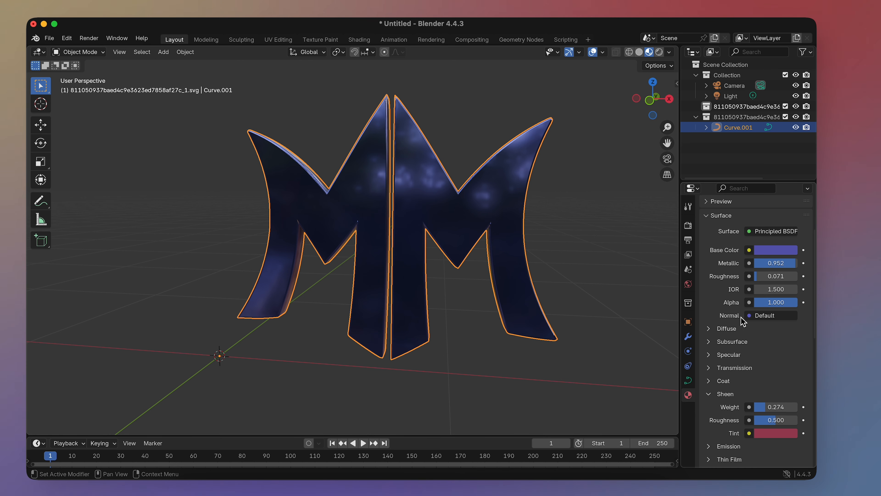
pyautogui.click(767, 251)
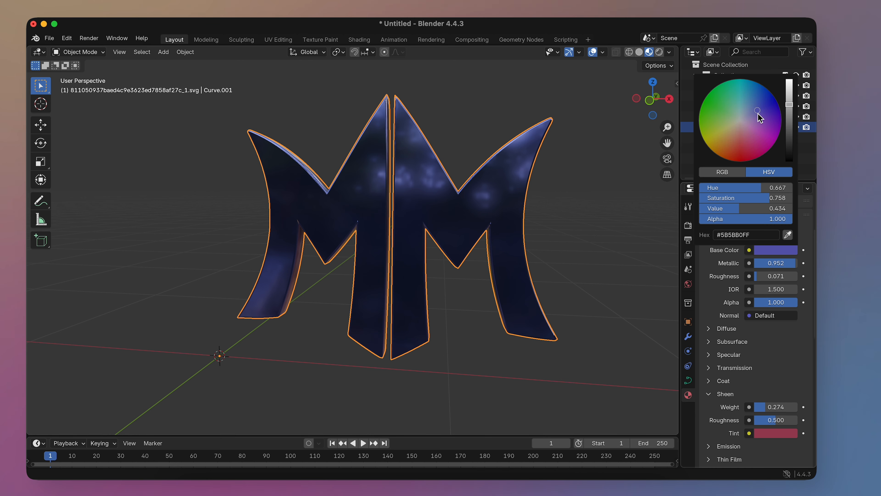
pyautogui.moveTo(758, 110)
pyautogui.mouseDown()
pyautogui.moveTo(762, 122)
pyautogui.moveTo(761, 104)
pyautogui.mouseUp()
pyautogui.moveTo(555, 270)
pyautogui.mouseDown(button='middle')
pyautogui.moveTo(422, 276)
pyautogui.moveTo(507, 289)
pyautogui.moveTo(548, 269)
pyautogui.mouseUp(button='middle')
# Step: Export the recolored logo as glTF 2.0 again, overwriting WWLogo.glb on the Desktop
pyautogui.click(49, 38)
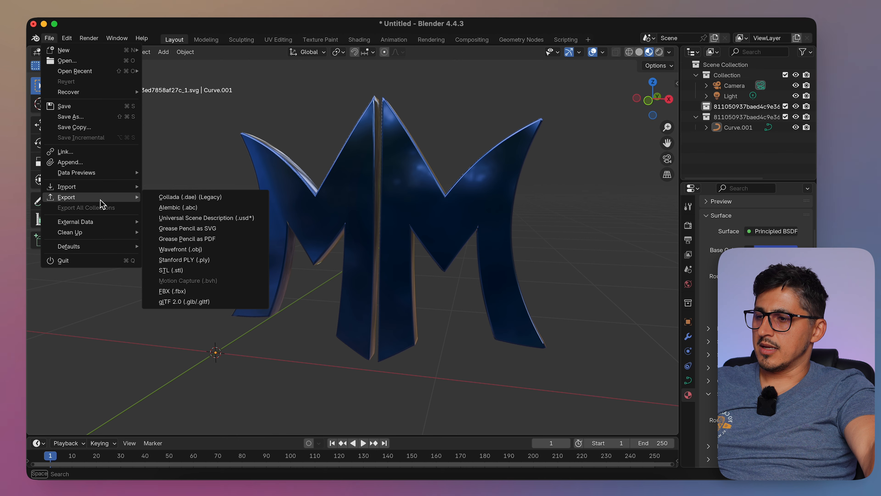
pyautogui.click(201, 301)
pyautogui.click(307, 238)
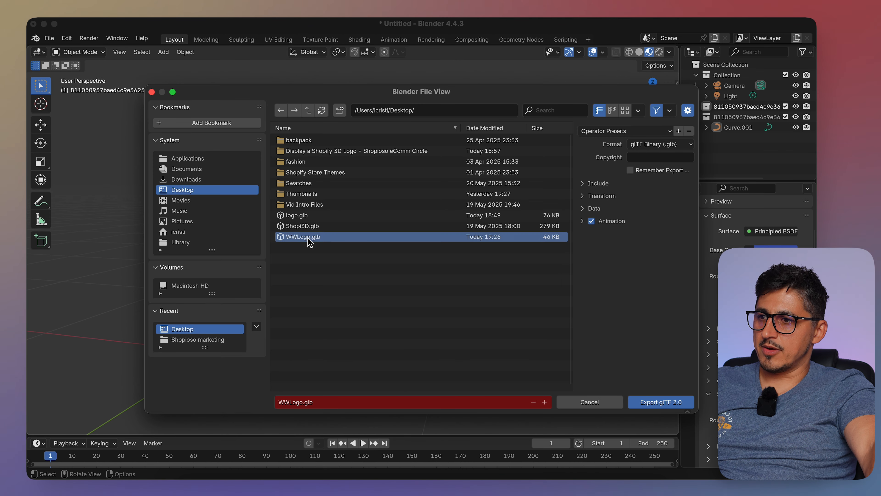
pyautogui.click(659, 403)
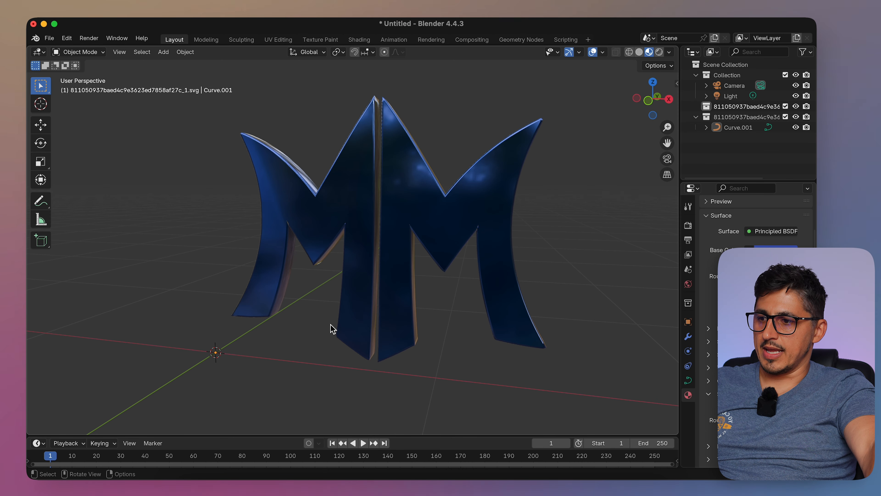
# Step: Switch to the model-viewer editor, load the re-exported WWLogo.glb from the desktop and rotate the logo to inspect it
pyautogui.click(365, 487)
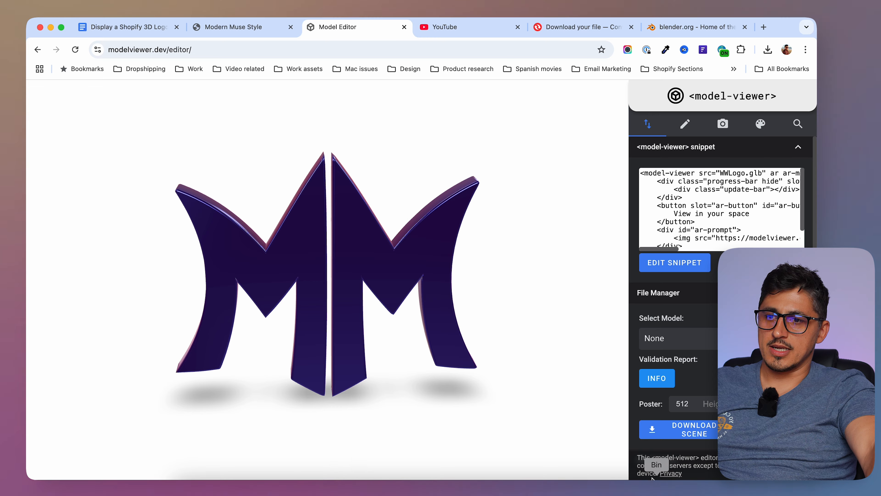
pyautogui.press('F11')
pyautogui.moveTo(721, 148); pyautogui.dragTo(423, 259)
pyautogui.press('F11')
pyautogui.moveTo(523, 306); pyautogui.dragTo(497, 291)
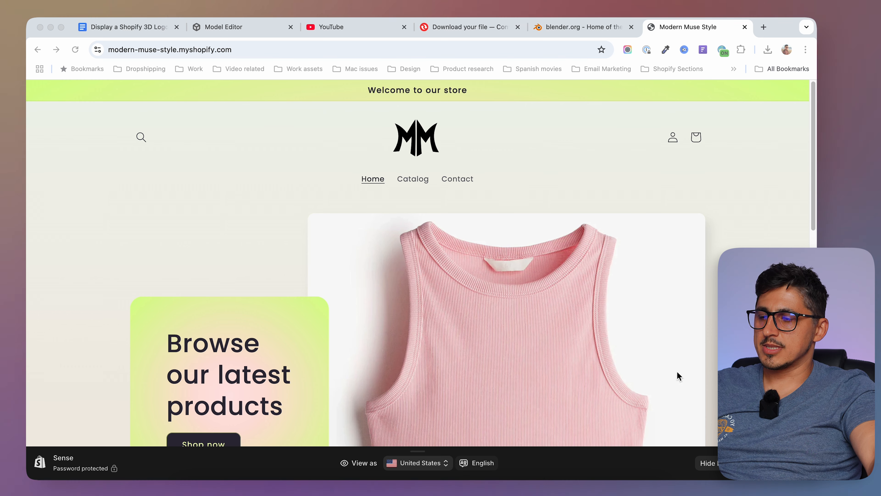
# Step: Open the HTML instructions file from the "Display a Shopify 3D Logo" folder on the desktop
pyautogui.press('F11')
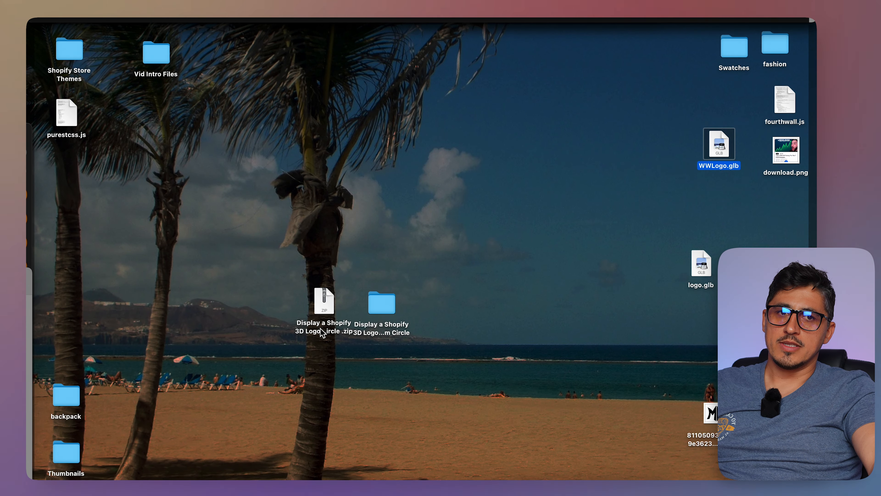
pyautogui.doubleClick(382, 304)
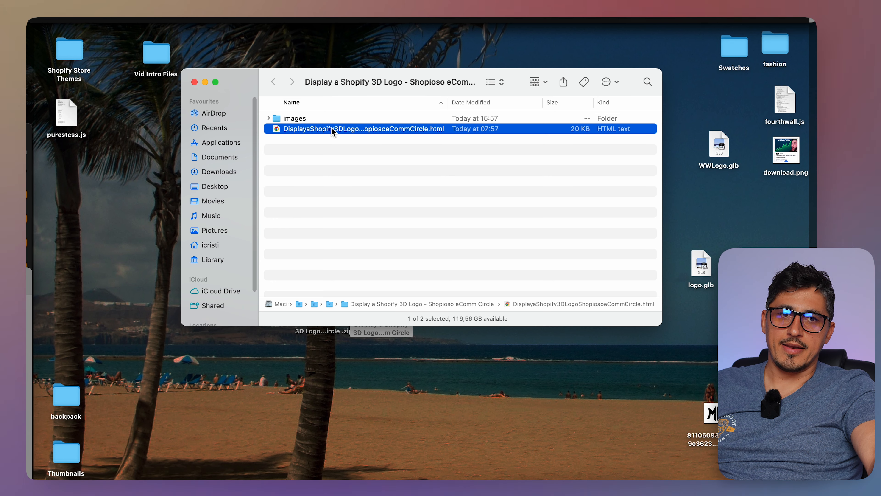
pyautogui.doubleClick(331, 128)
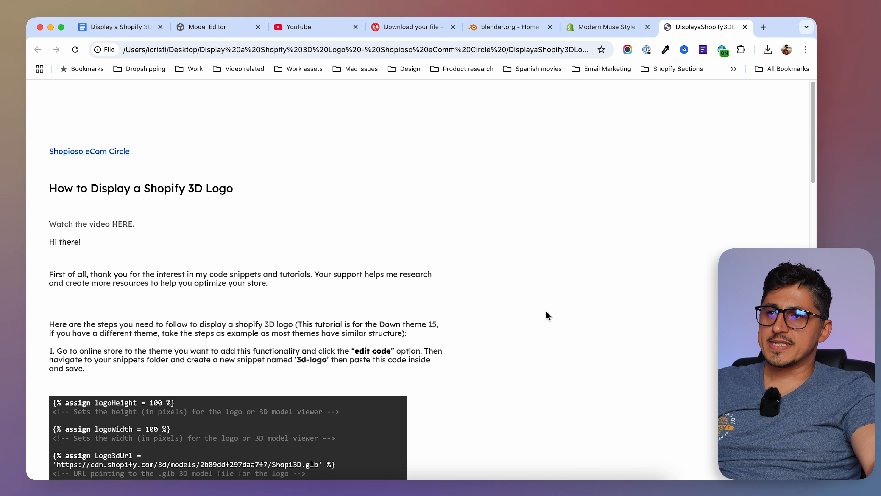
# Step: Go to the Shopify admin's Themes page and open the current Sense theme's code for editing
pyautogui.click(608, 26)
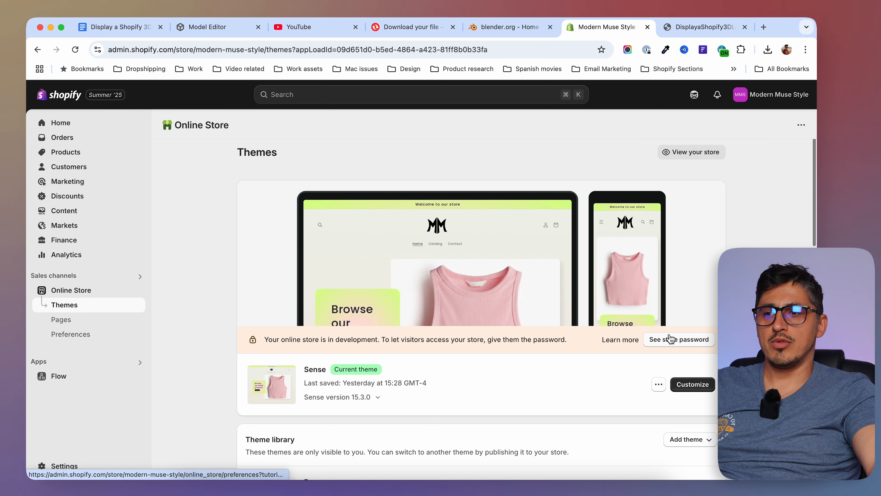
pyautogui.click(658, 384)
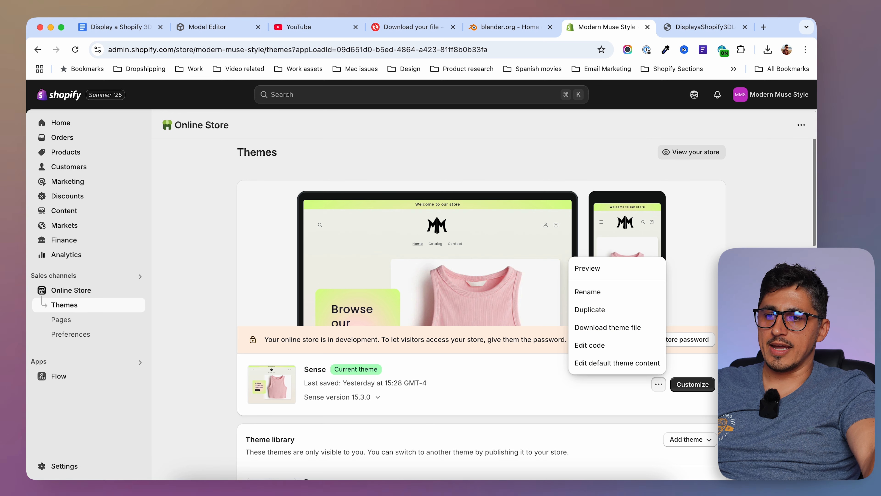
pyautogui.press('Escape')
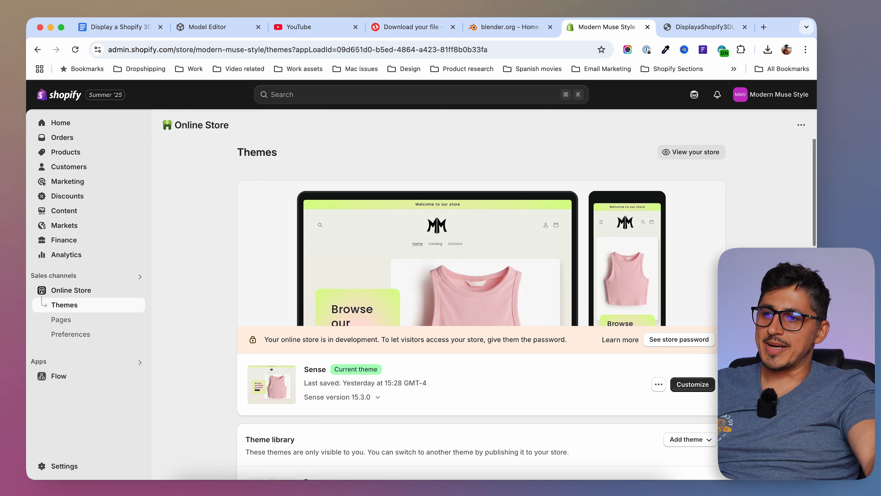
pyautogui.click(659, 384)
pyautogui.click(615, 352)
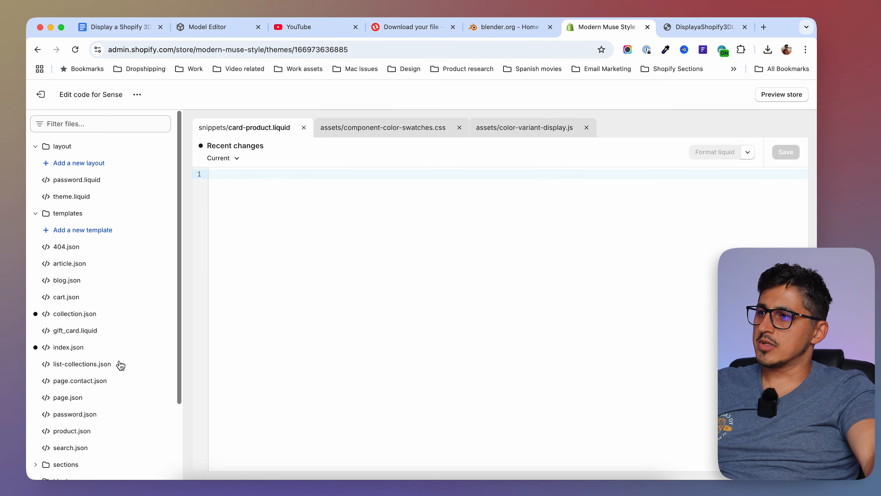
# Step: Collapse the layout and templates folders in the theme's file list and expand the snippets folder
pyautogui.click(36, 147)
pyautogui.click(35, 163)
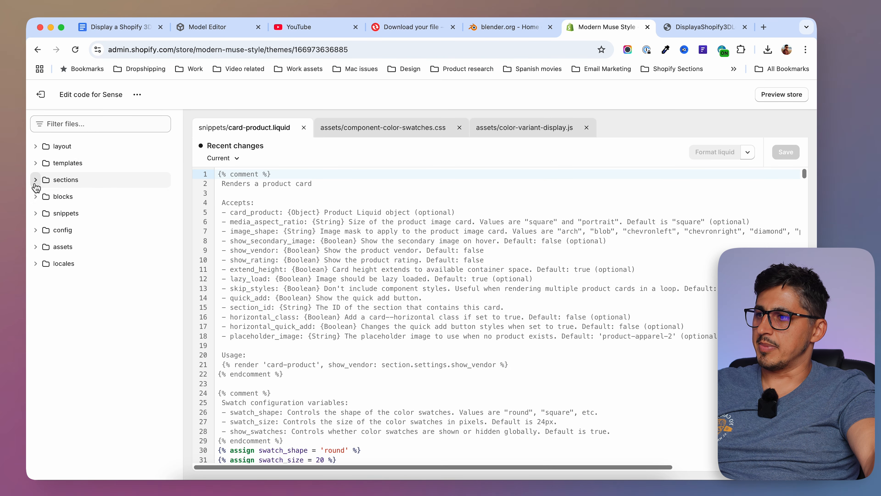
pyautogui.click(36, 213)
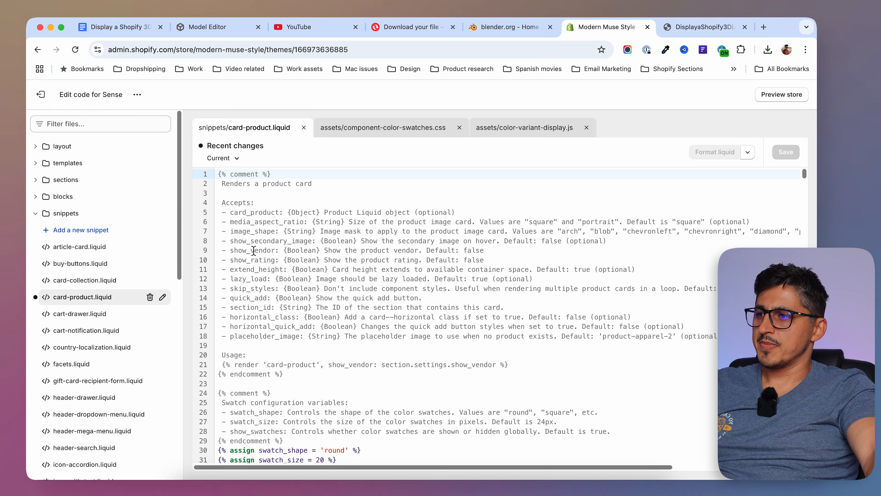
# Step: Add a new snippet named 3d-logo, copying the name from the instructions page
pyautogui.click(103, 234)
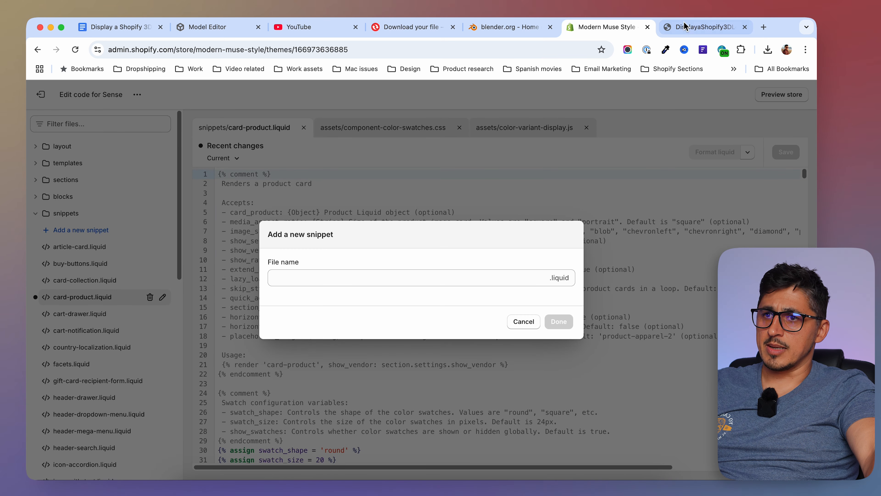
pyautogui.click(690, 28)
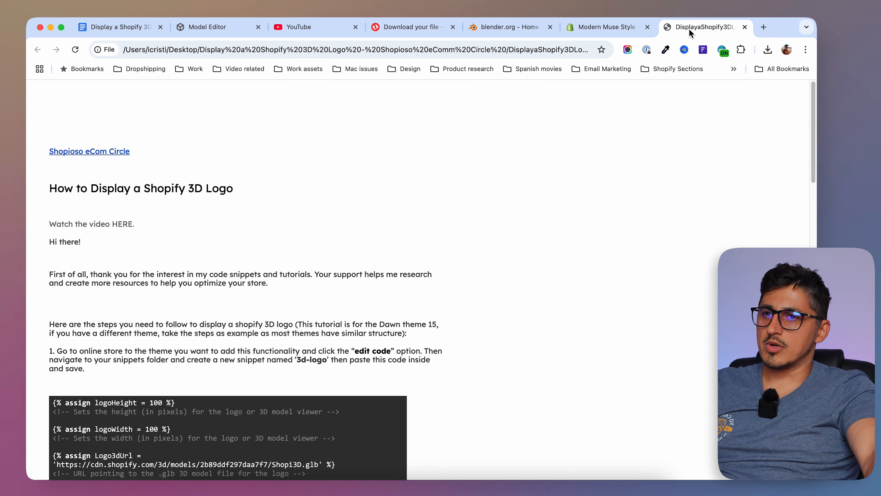
pyautogui.rightClick(326, 360)
pyautogui.click(362, 333)
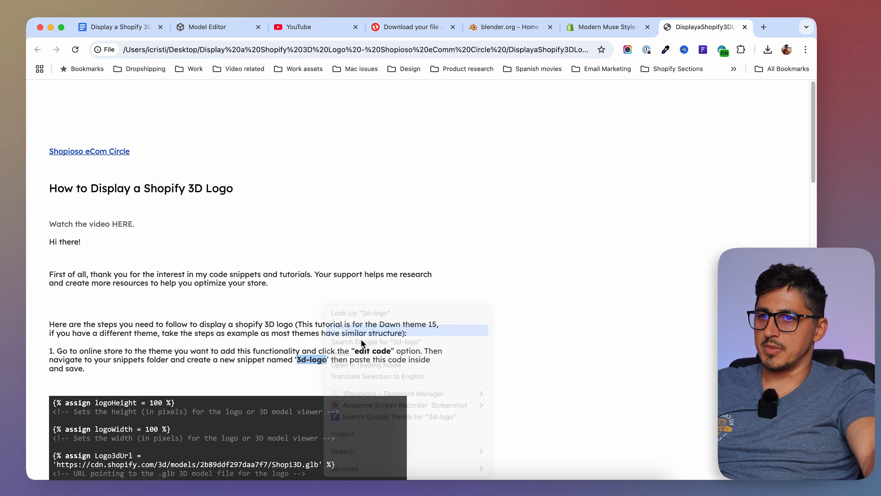
pyautogui.click(603, 30)
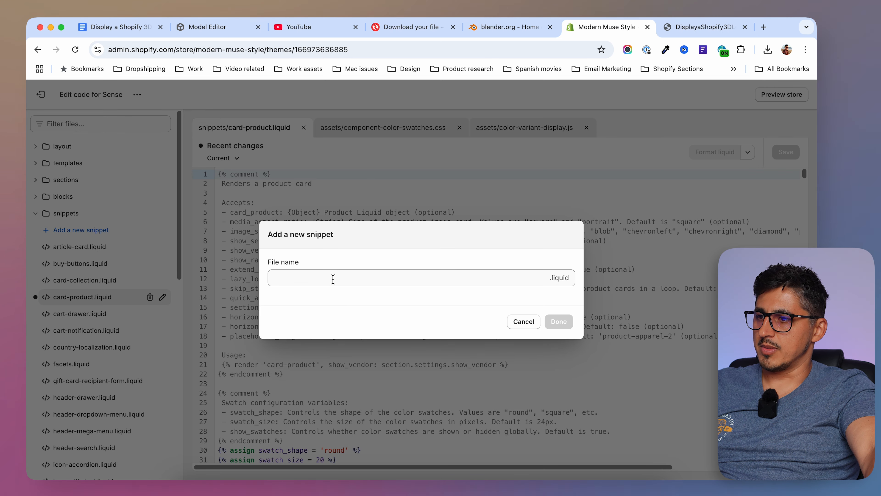
pyautogui.click(333, 279)
pyautogui.press('super+v')
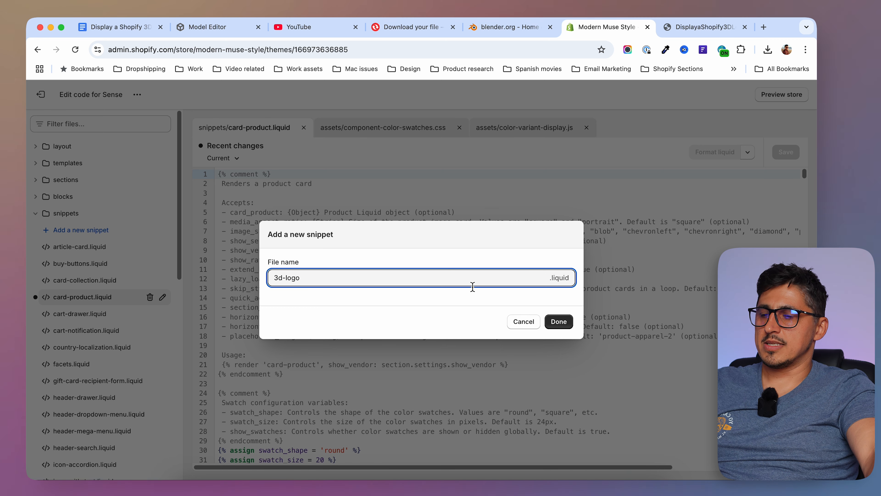
pyautogui.click(559, 322)
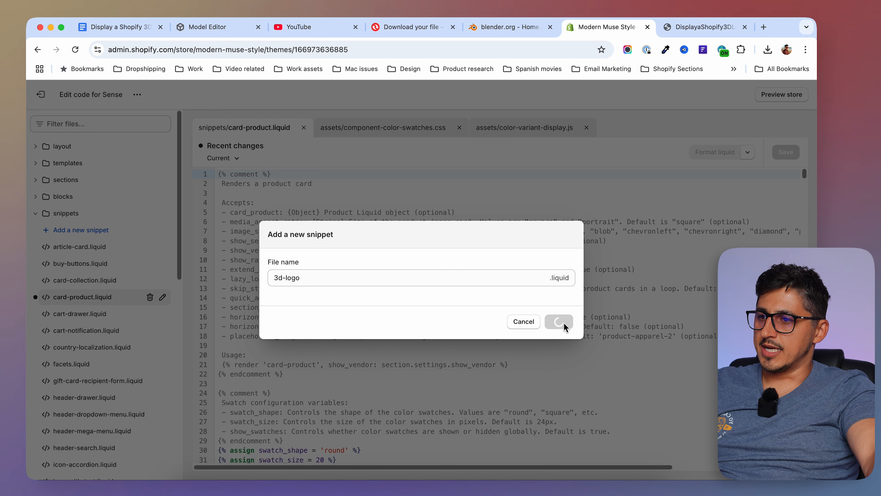
# Step: Copy the full snippet code from step 1 of the instructions, paste it into the empty 3d-logo.liquid and save the file
pyautogui.click(708, 27)
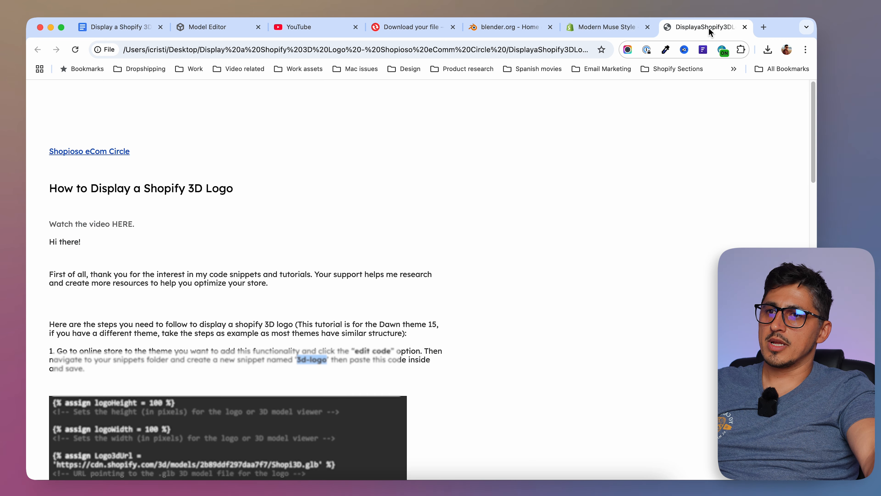
pyautogui.scroll(-3, 531, 337)
pyautogui.scroll(-2, 461, 346)
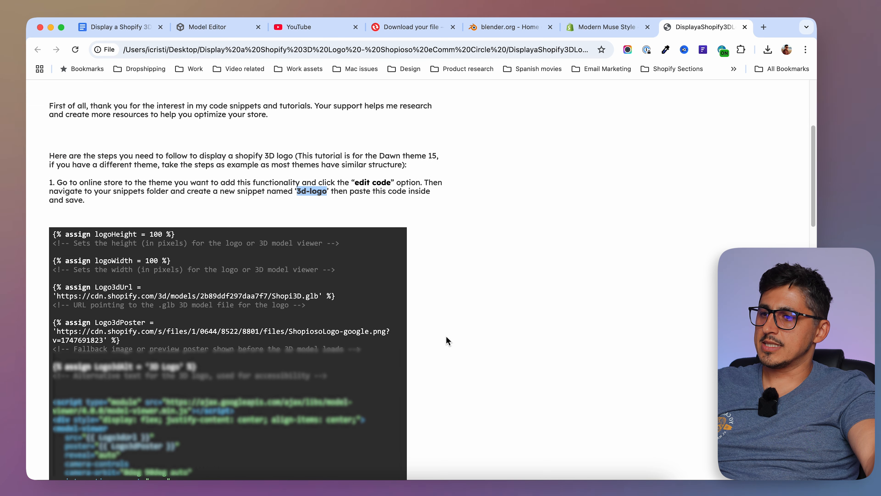
pyautogui.moveTo(54, 234); pyautogui.dragTo(136, 234)
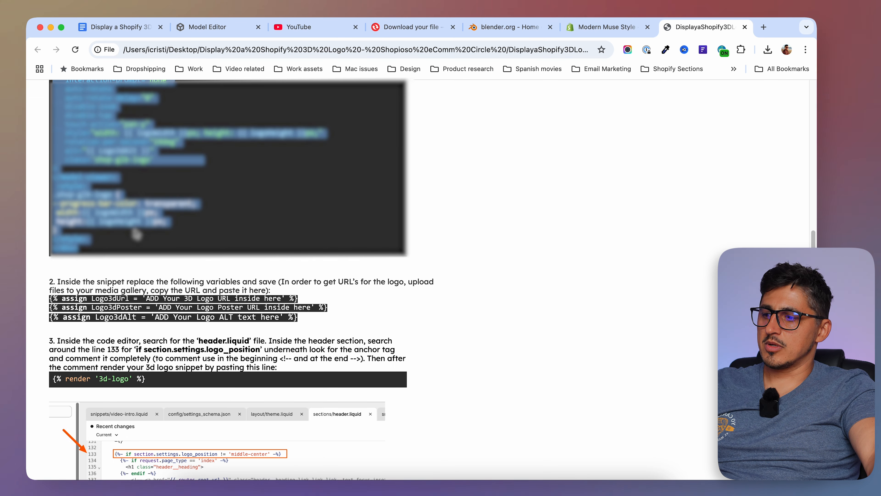
pyautogui.click(611, 27)
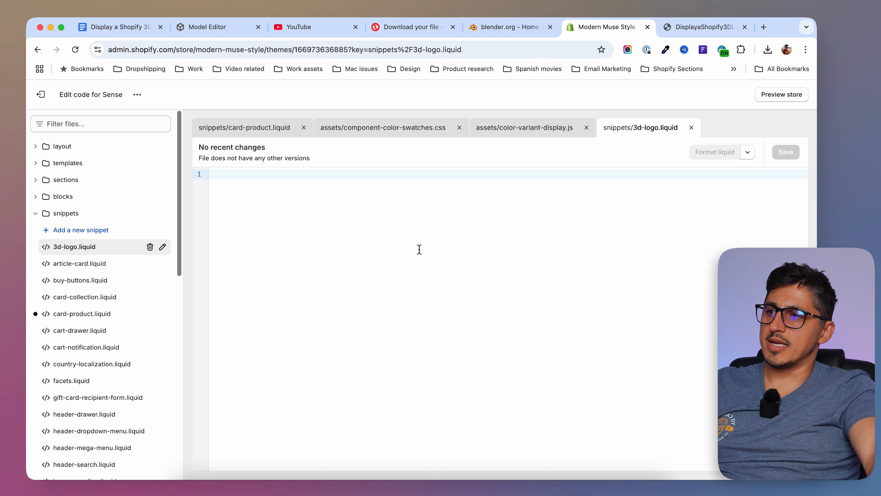
pyautogui.press('super+v')
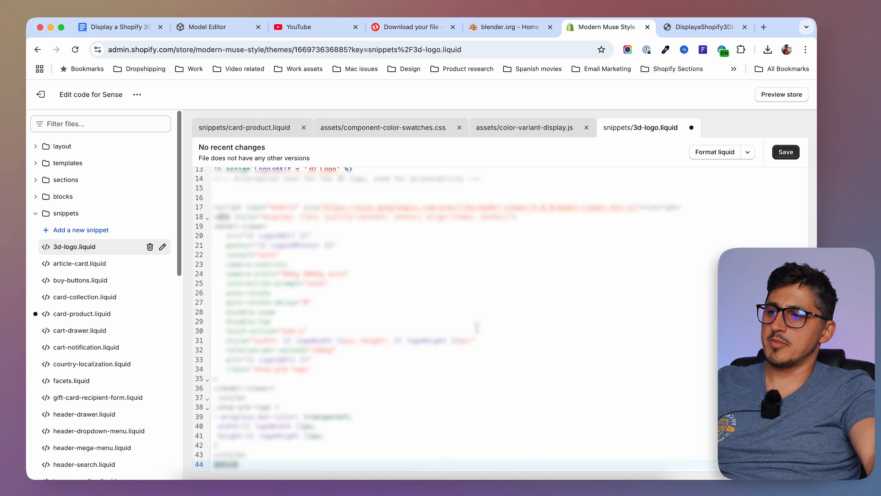
pyautogui.click(788, 153)
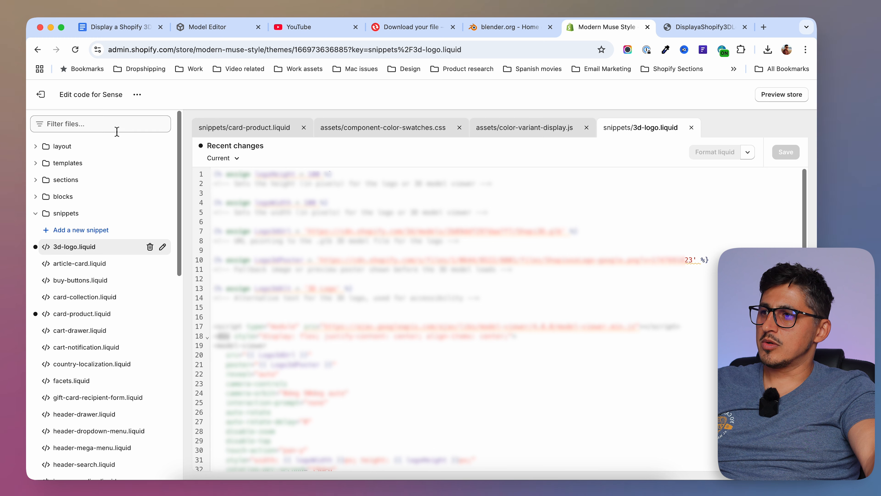
# Step: Filter the theme files by "header", open sections/header.liquid and find the section.settings.logo_position != 'middle-center' condition
pyautogui.click(116, 125)
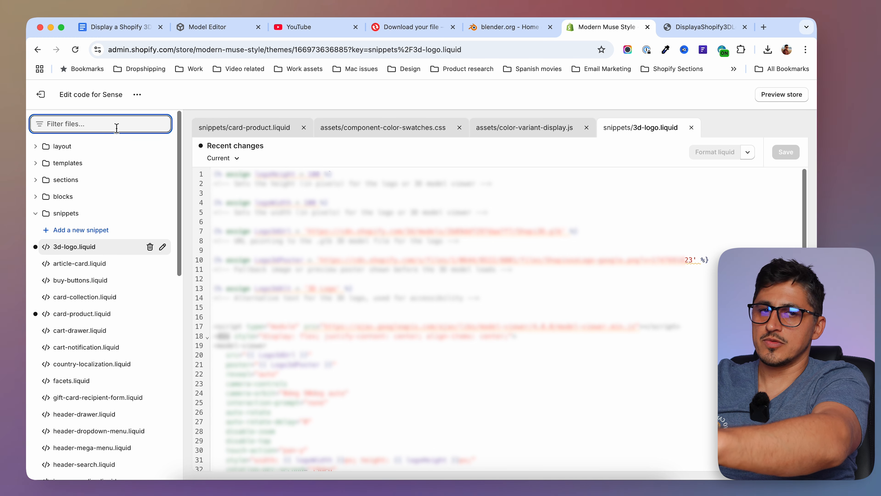
pyautogui.write('header')
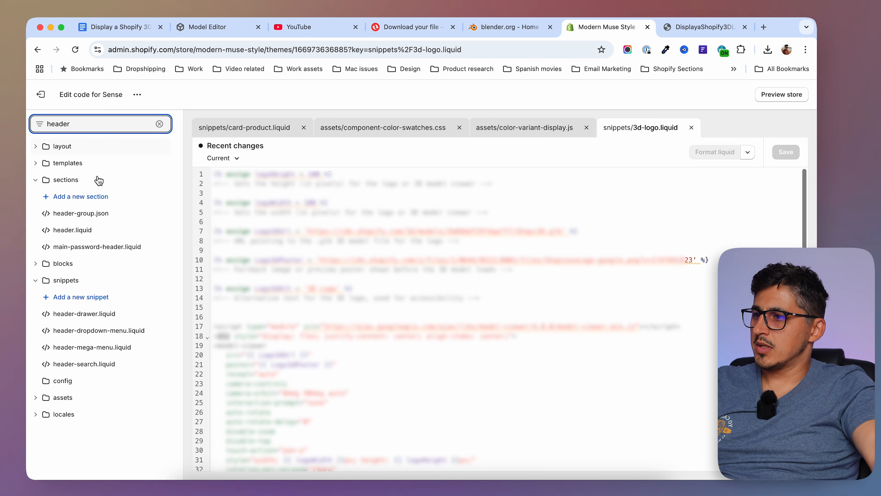
pyautogui.click(88, 230)
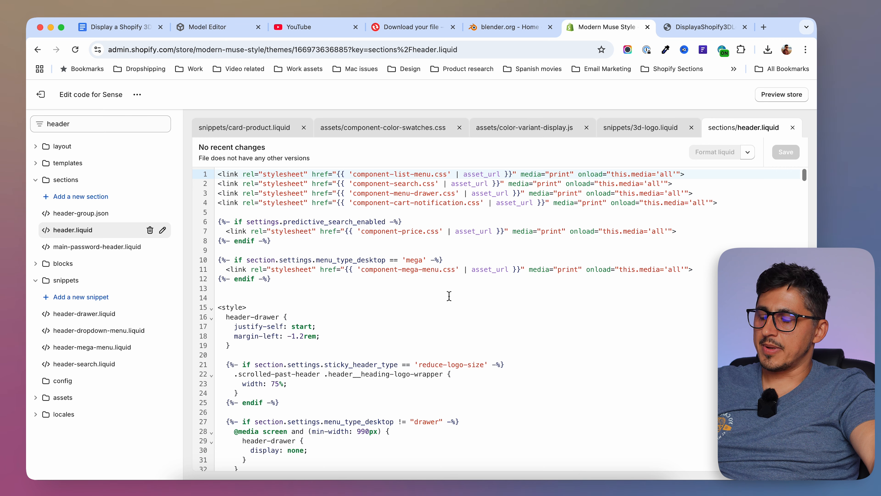
pyautogui.scroll(-15, 451, 301)
pyautogui.scroll(-10, 457, 323)
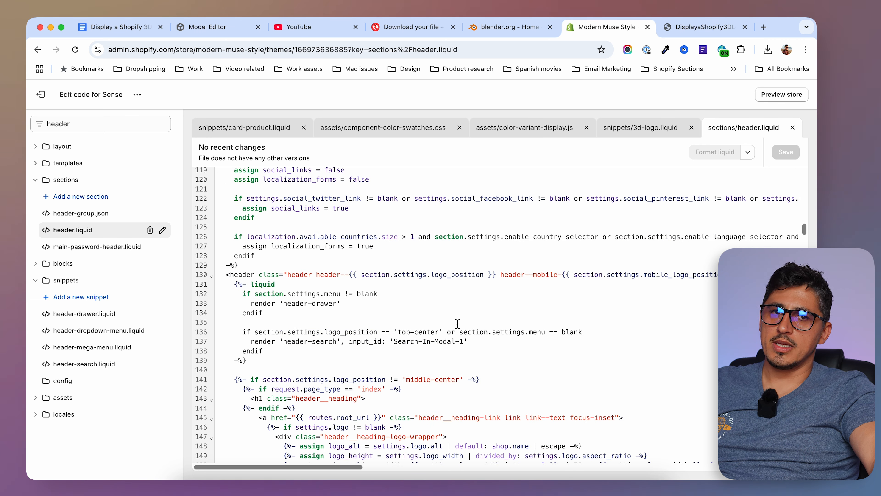
pyautogui.scroll(-2, 457, 324)
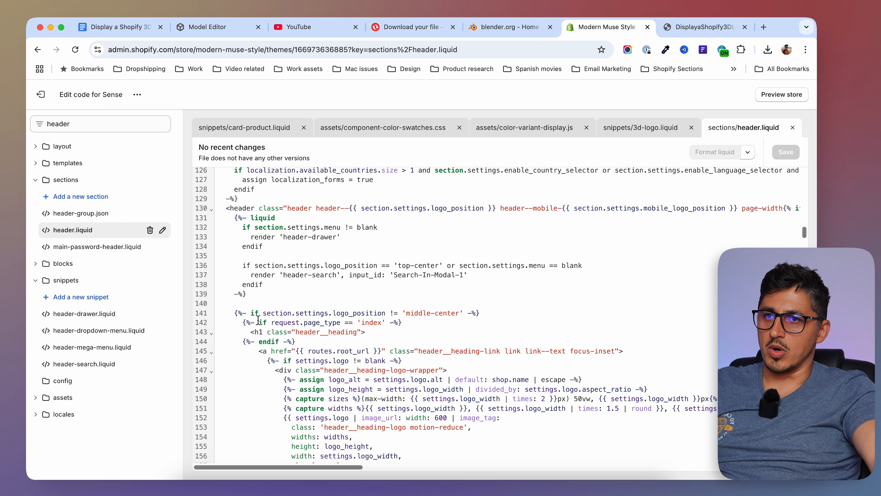
# Step: Copy the line {% render '3d-logo' %} from step 3 of the instructions and return to header.liquid
pyautogui.click(704, 27)
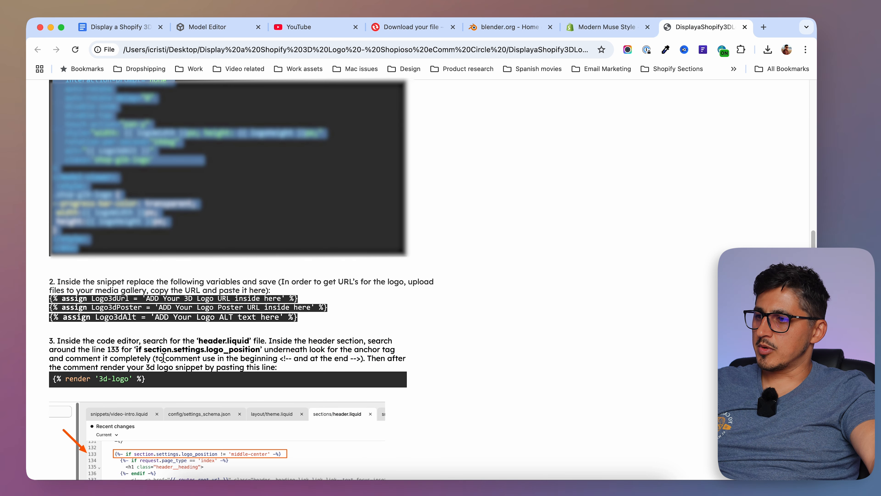
pyautogui.moveTo(166, 382); pyautogui.dragTo(69, 381)
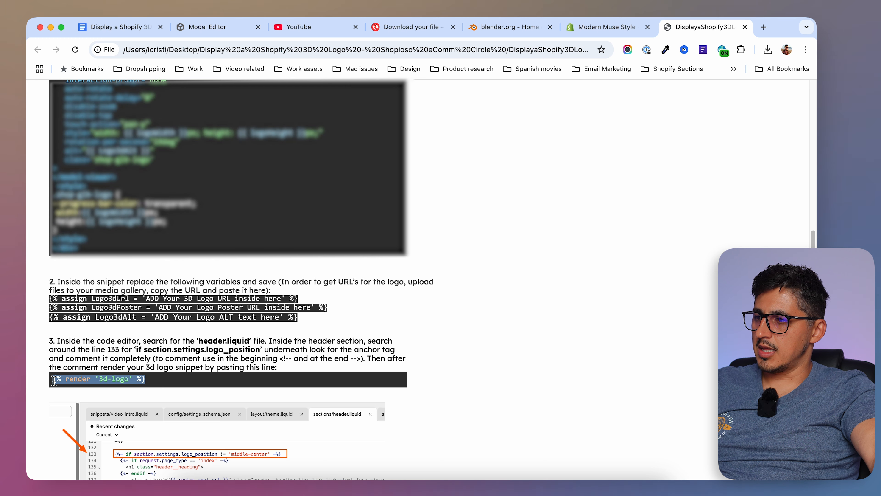
pyautogui.rightClick(59, 379)
pyautogui.click(76, 326)
pyautogui.rightClick(111, 382)
pyautogui.click(125, 330)
pyautogui.click(604, 28)
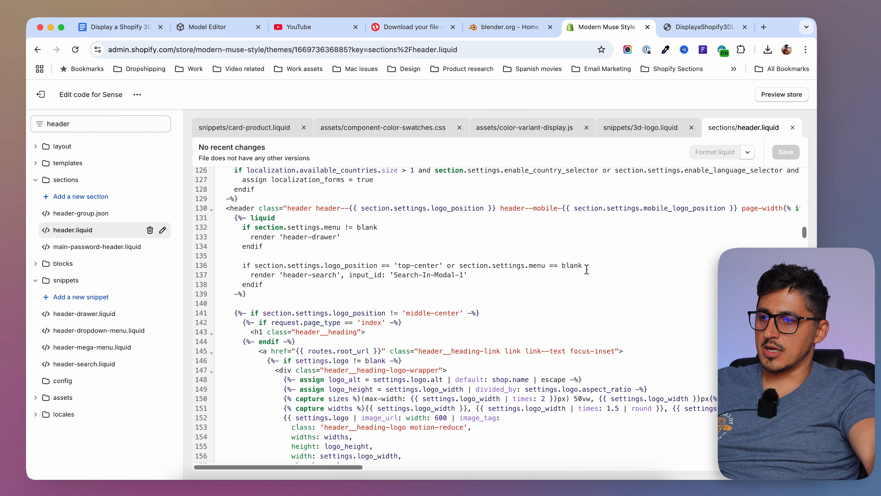
# Step: Comment out the entire anchor tag block, from <a href to </a>, under the section.settings.logo_position != 'middle-center' condition in header.liquid
pyautogui.scroll(-3, 405, 351)
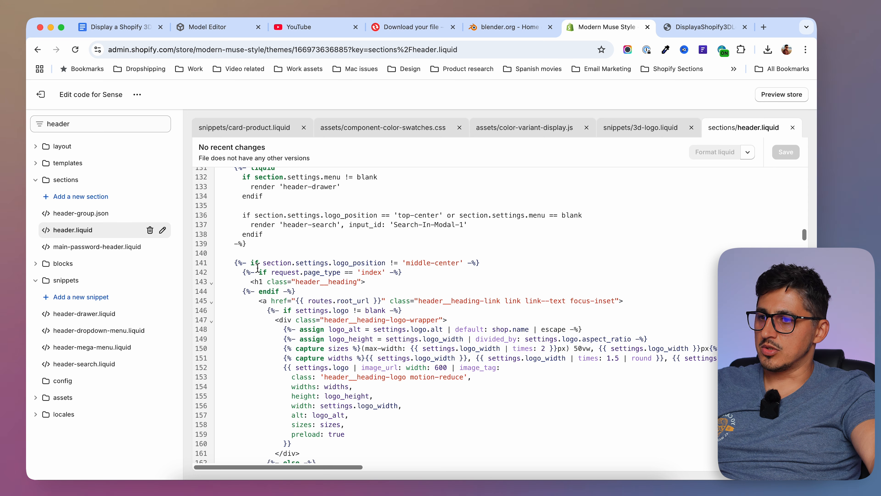
pyautogui.moveTo(464, 263); pyautogui.dragTo(281, 263)
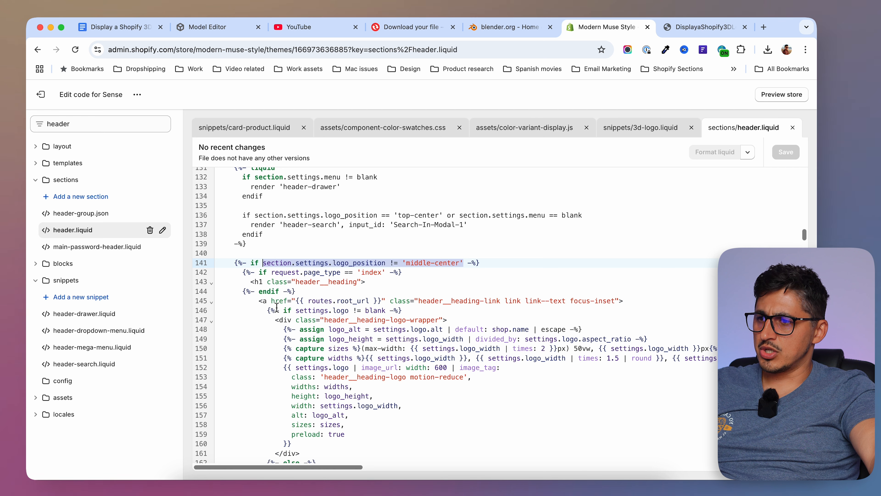
pyautogui.click(262, 302)
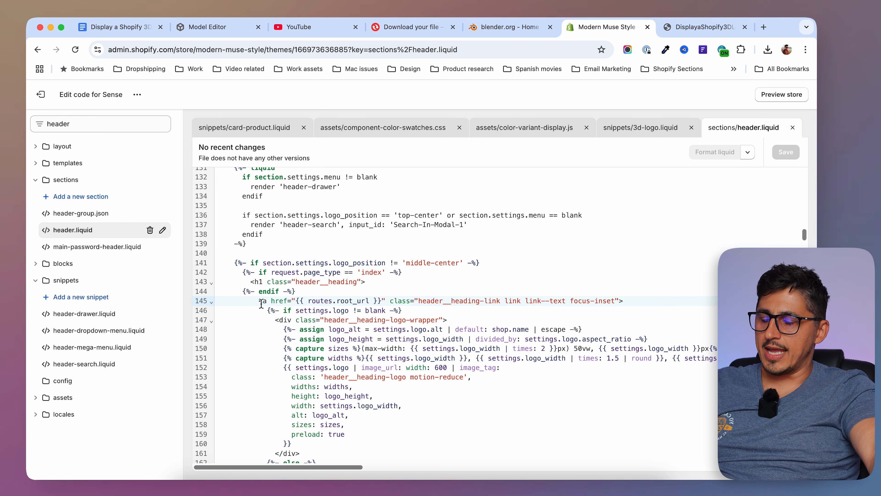
pyautogui.moveTo(258, 302); pyautogui.dragTo(352, 345)
pyautogui.click(269, 241)
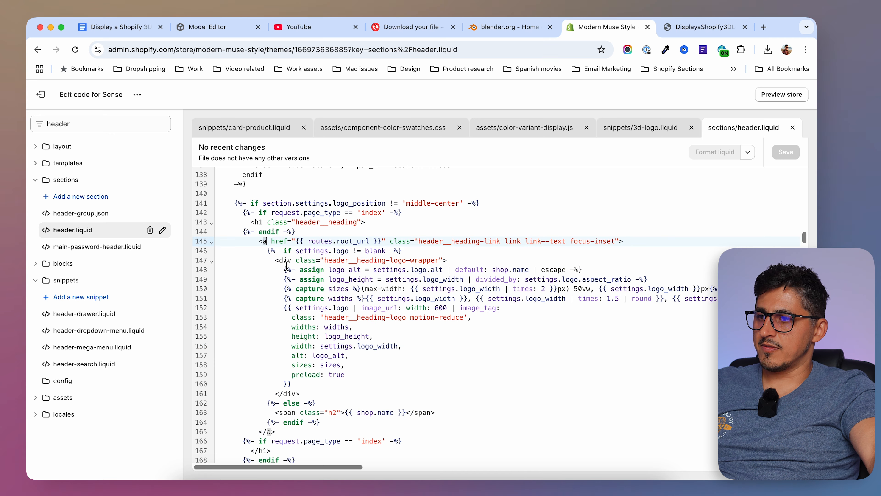
pyautogui.scroll(-5, 333, 341)
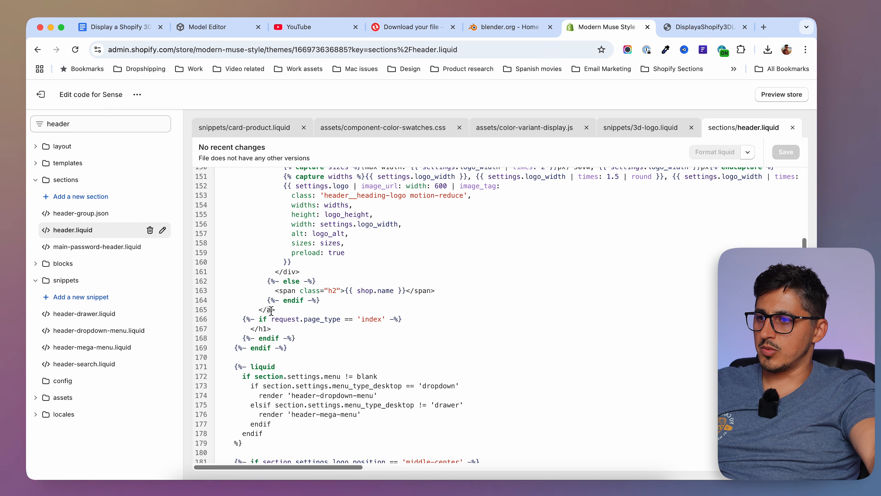
pyautogui.scroll(3, 271, 310)
pyautogui.moveTo(251, 206); pyautogui.dragTo(331, 395)
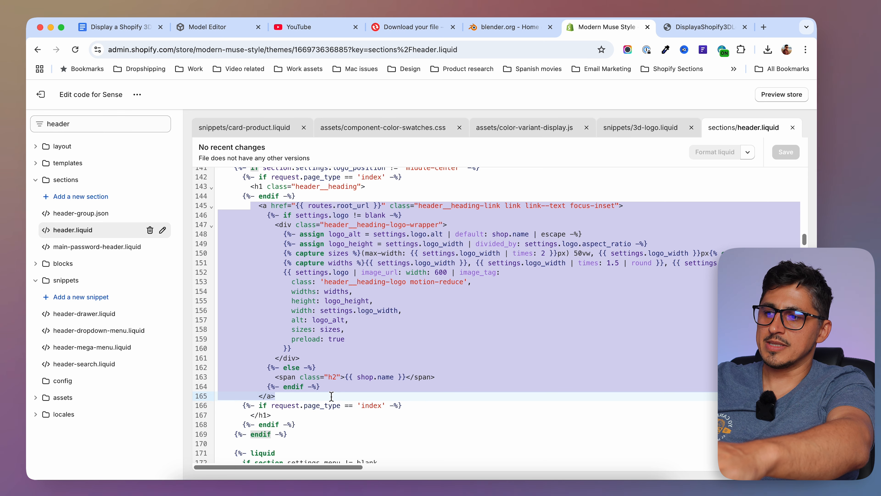
pyautogui.press('super+slash')
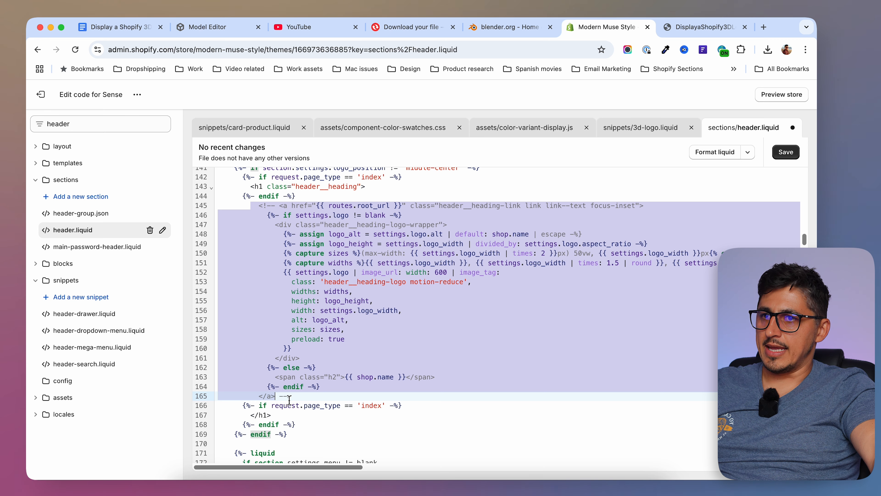
# Step: Consult steps 3 and 4 of the instructions and comment out the whole anchor tag under the section.settings.logo_position == 'middle-center' condition in header.liquid
pyautogui.click(686, 27)
pyautogui.scroll(-10, 658, 287)
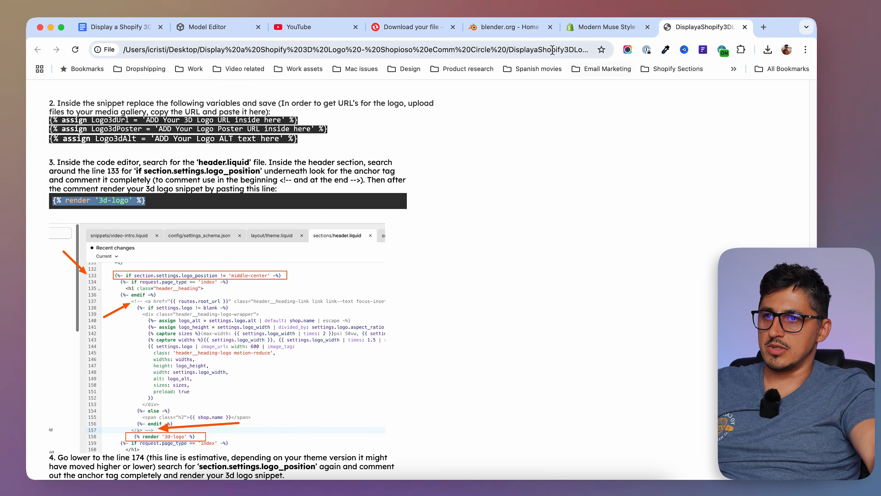
pyautogui.click(605, 26)
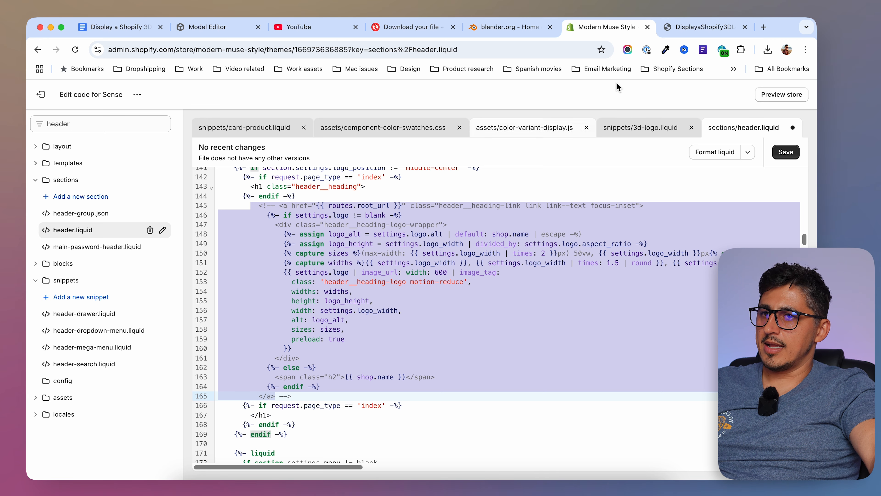
pyautogui.click(704, 31)
pyautogui.scroll(-6, 425, 367)
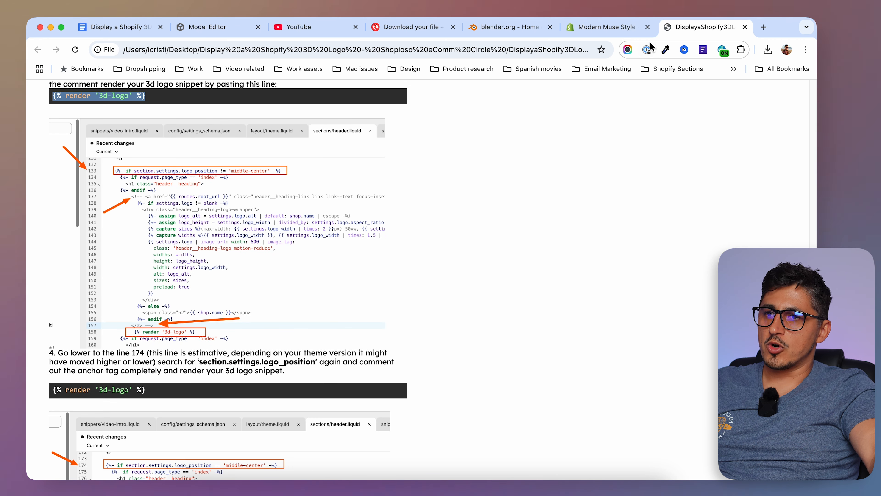
pyautogui.click(614, 29)
pyautogui.scroll(-10, 493, 313)
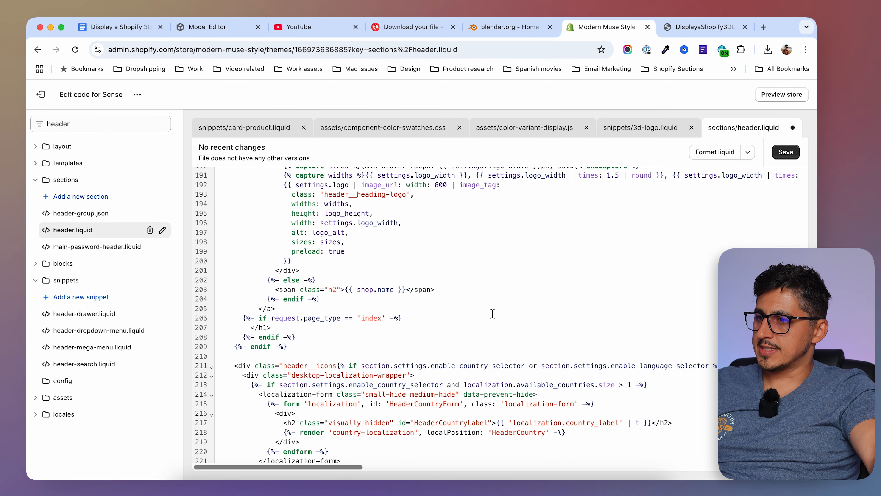
pyautogui.scroll(2, 492, 313)
pyautogui.scroll(-2, 492, 312)
pyautogui.scroll(4, 492, 313)
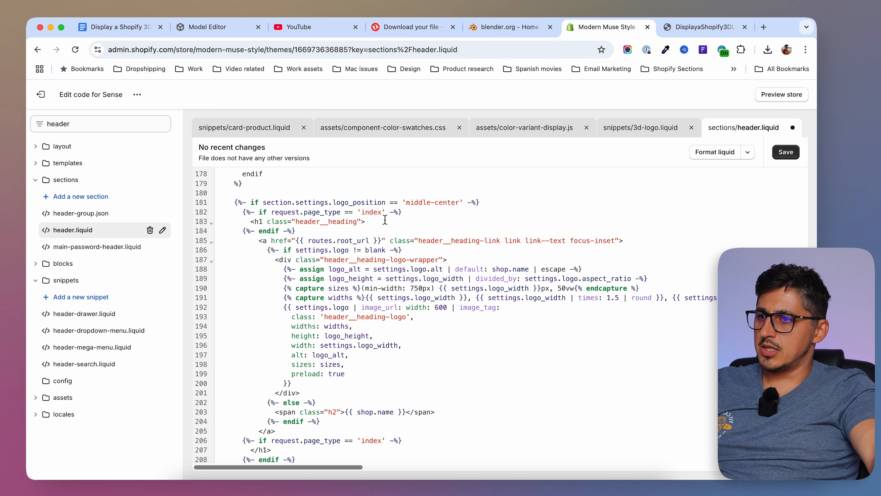
pyautogui.click(261, 242)
pyautogui.moveTo(255, 241); pyautogui.dragTo(362, 430)
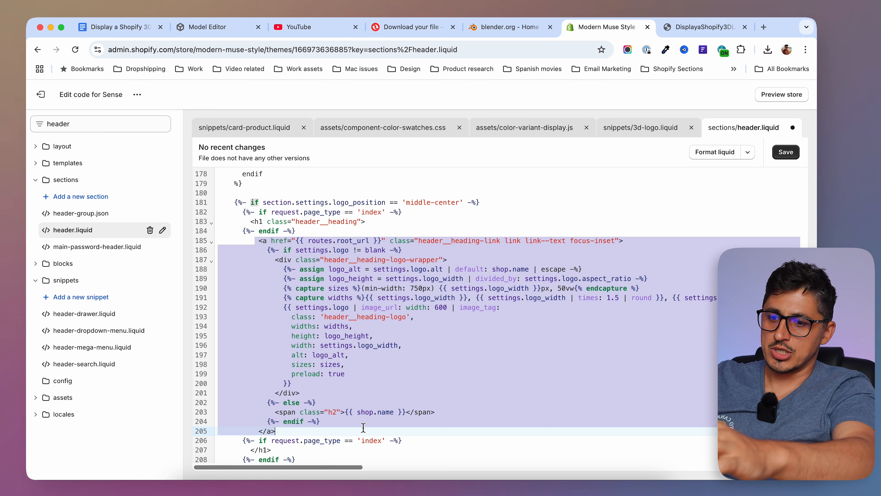
pyautogui.press('super+slash')
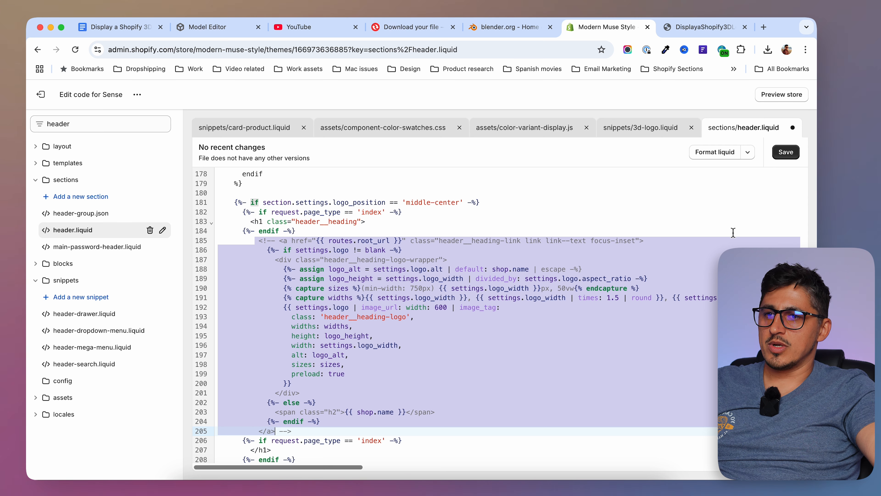
# Step: Insert the line {% render '3d-logo' %} directly after the commented-out anchor tag under the == 'middle-center' condition
pyautogui.click(390, 429)
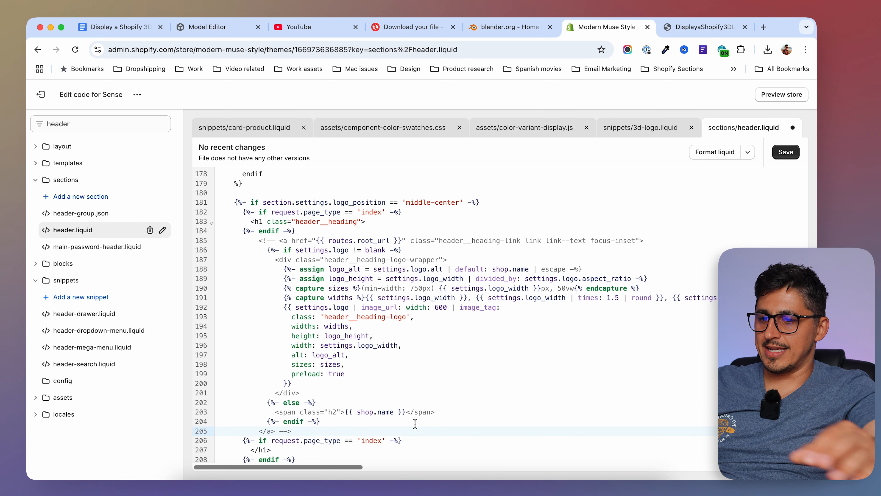
pyautogui.press('Return')
pyautogui.write("{% render '3d-logo' %}")
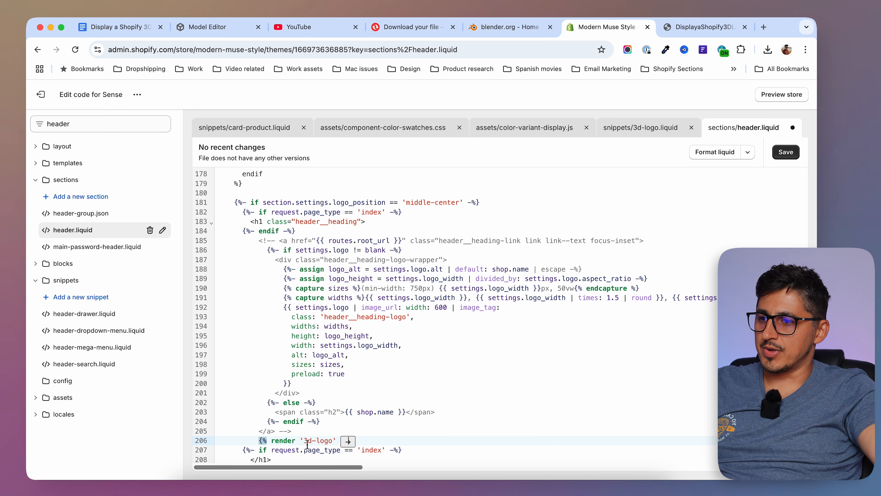
# Step: Insert {% render '3d-logo' %} directly after the commented-out anchor tag under the != 'middle-center' condition and save header.liquid
pyautogui.scroll(10, 383, 353)
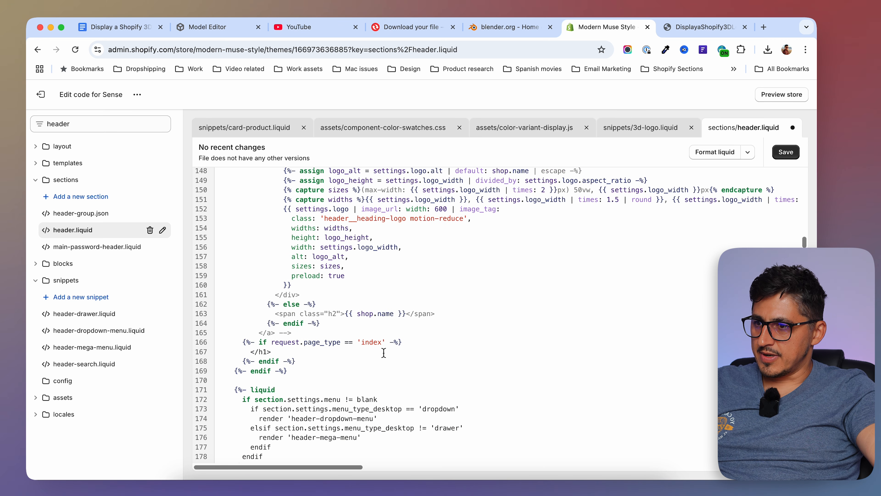
pyautogui.scroll(2, 384, 352)
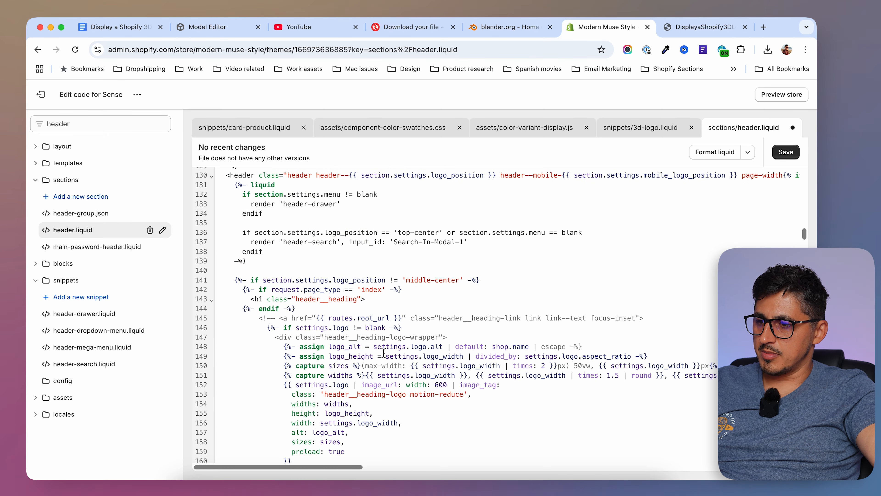
pyautogui.scroll(-3, 383, 353)
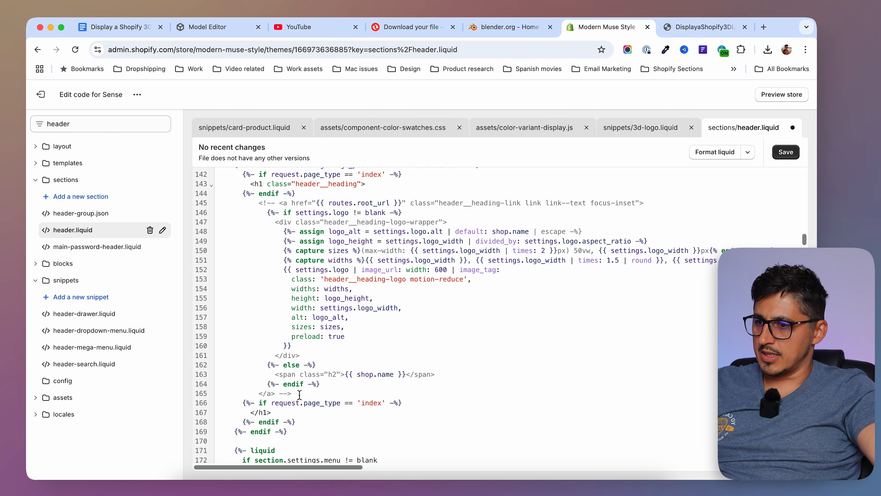
pyautogui.click(437, 394)
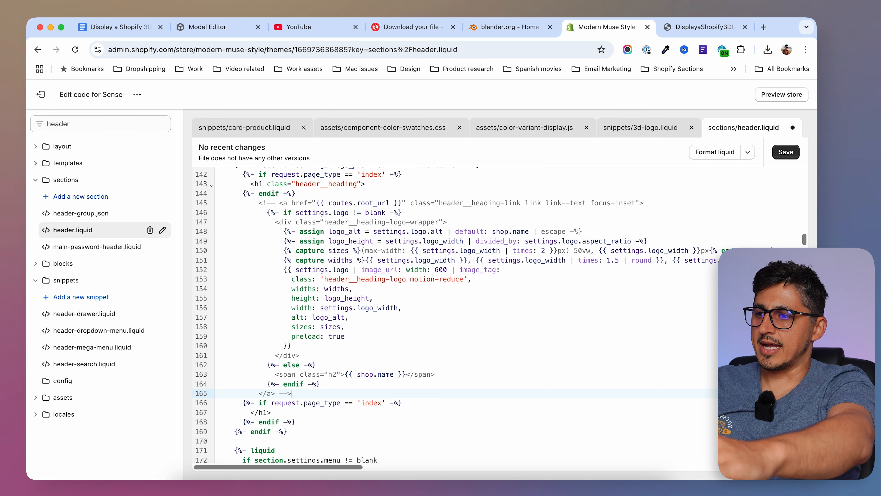
pyautogui.press('Return')
pyautogui.write("{% render '3d-logo' %}")
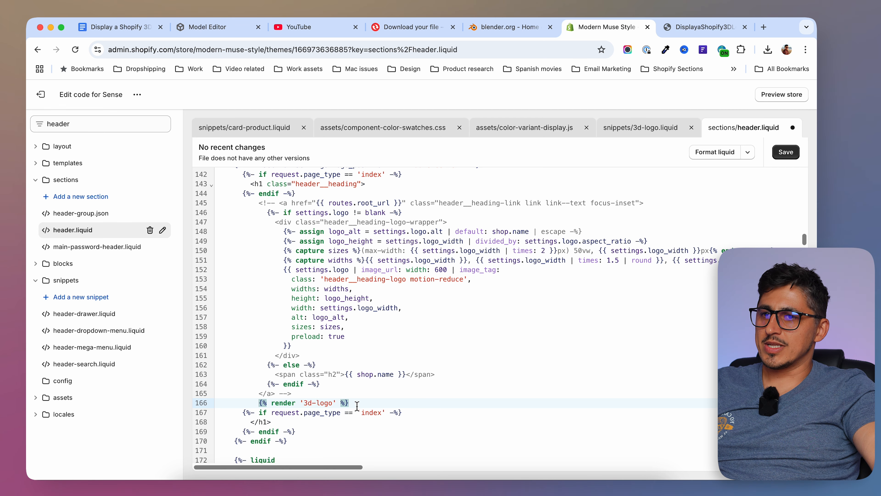
pyautogui.click(786, 152)
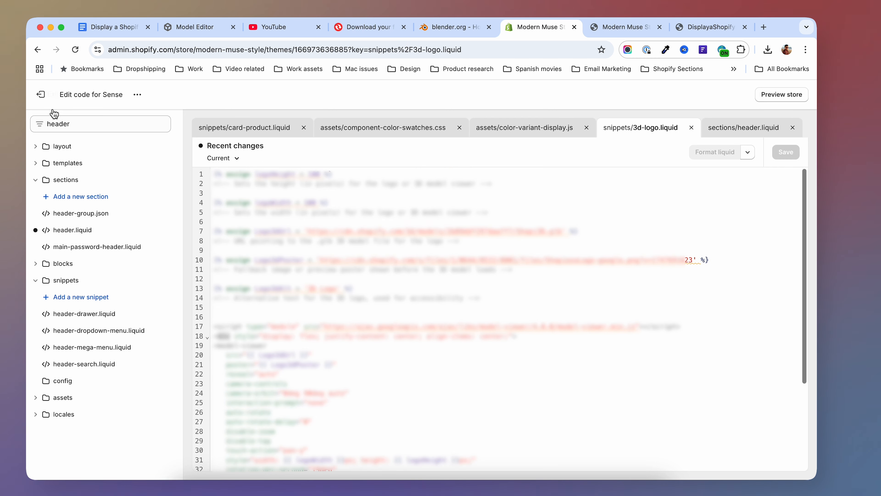
# Step: Open the store admin in a separate browser tab and go to the Files list under Content
pyautogui.rightClick(45, 91)
pyautogui.click(87, 100)
pyautogui.click(638, 28)
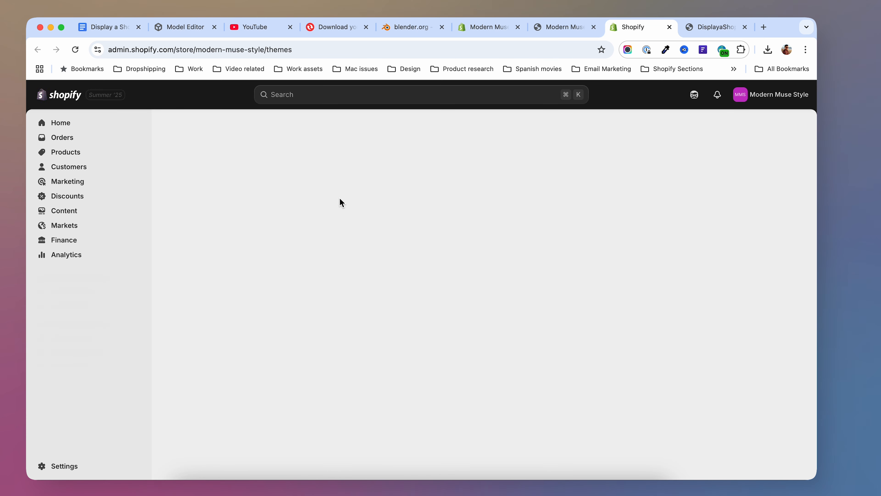
pyautogui.click(71, 213)
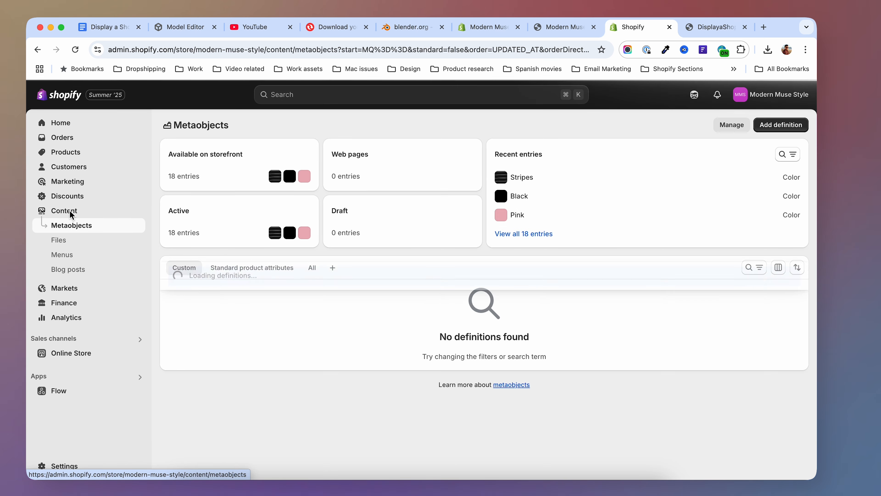
pyautogui.click(58, 239)
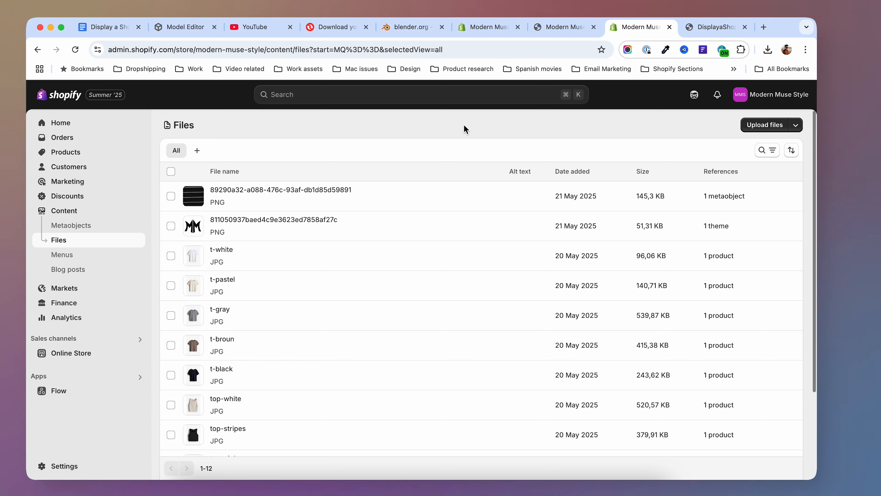
# Step: Upload WWLogo.glb from the desktop to the store's files and copy the link of the uploaded model
pyautogui.press('F11')
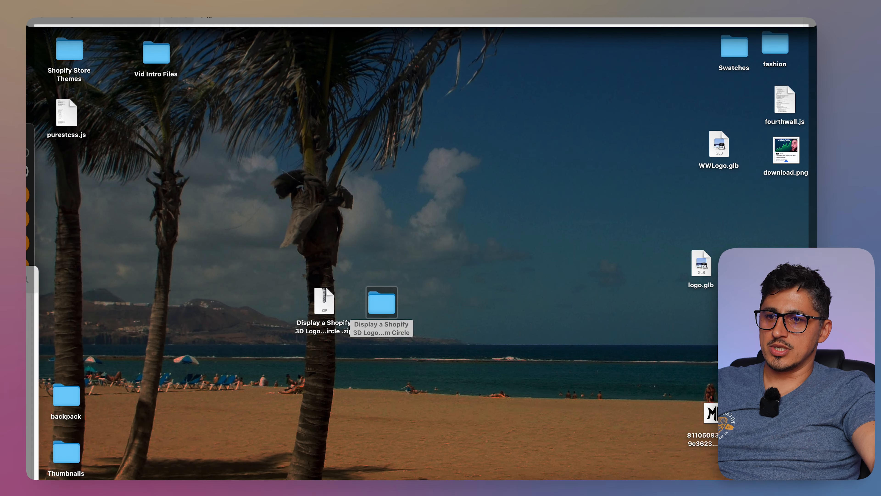
pyautogui.moveTo(721, 150); pyautogui.dragTo(486, 283)
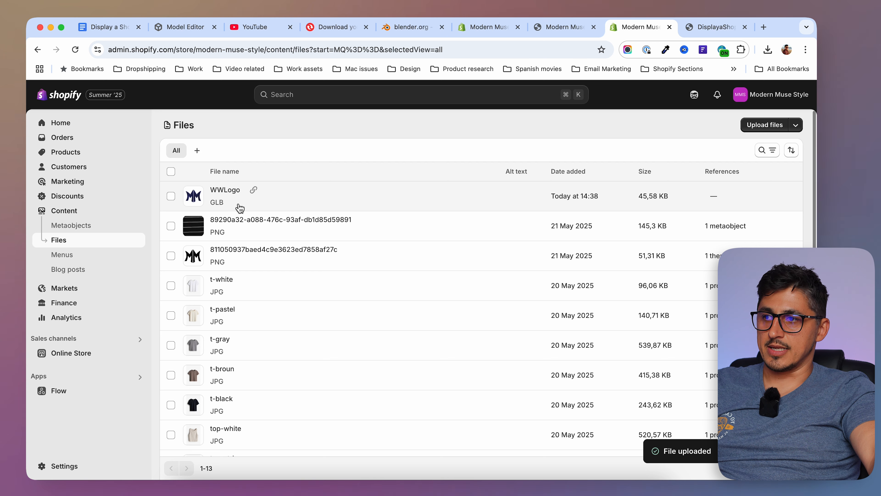
pyautogui.click(255, 193)
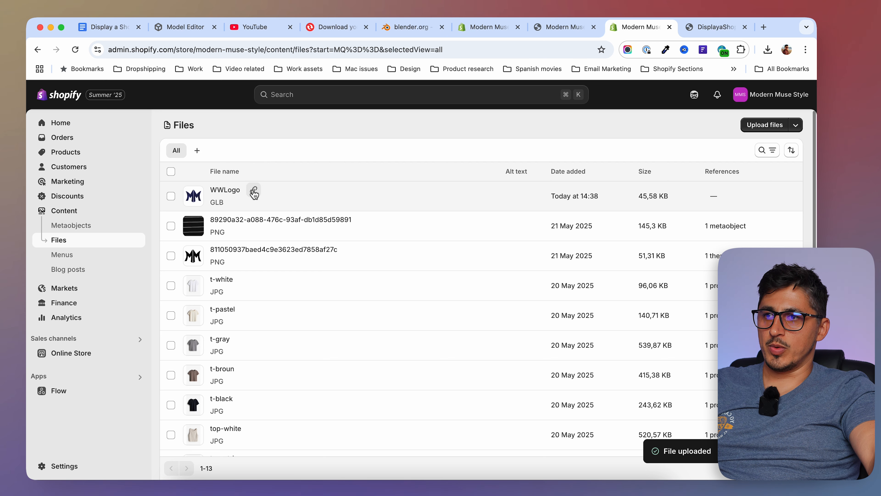
pyautogui.click(492, 28)
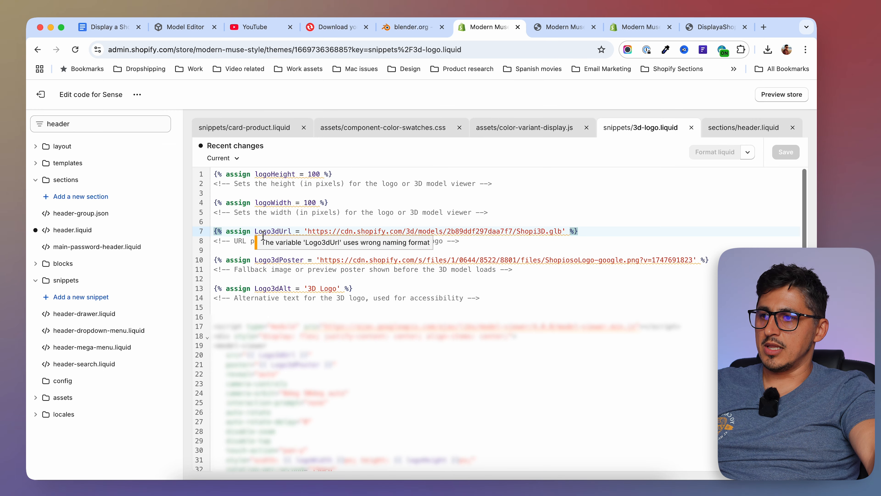
pyautogui.moveTo(308, 231); pyautogui.dragTo(555, 231)
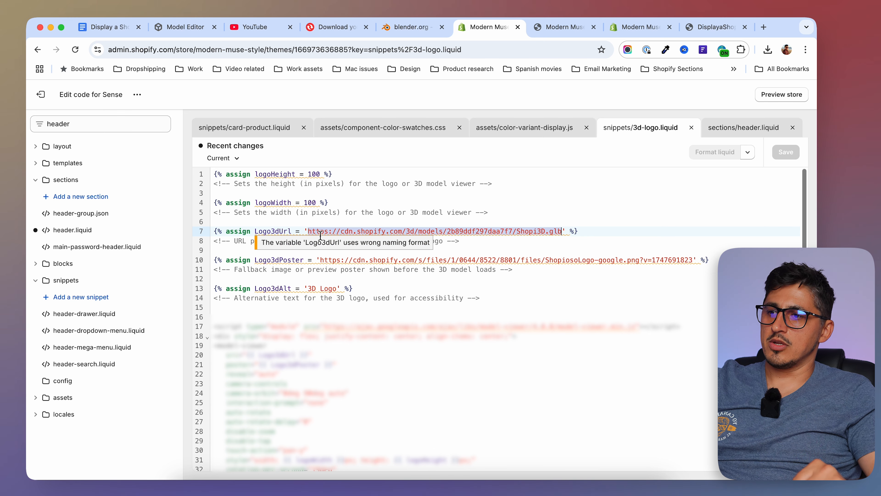
pyautogui.write('https://cdn.shopify.com/3d/models/bb65d5086a080a7f/WWLogo.glb')
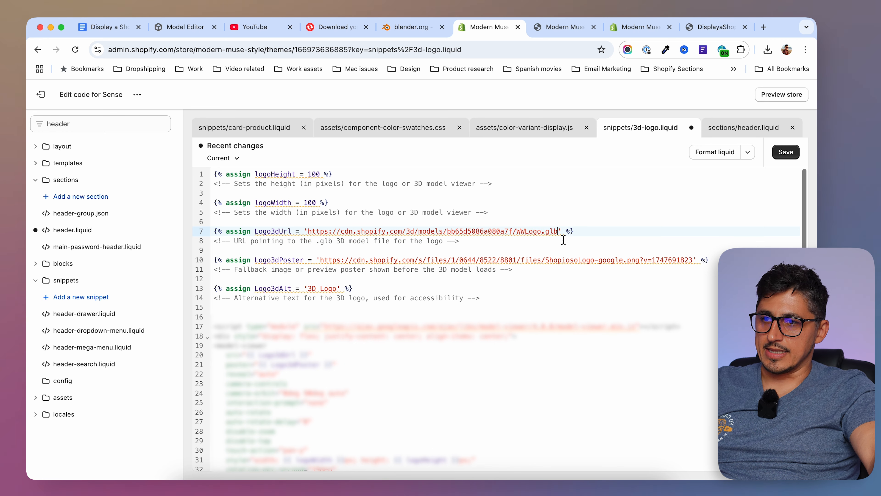
# Step: Copy the link of the 811050937baed4c9e3623ed7858af27c PNG from the store's files and set it as the Logo3dPoster value in 3d-logo.liquid
pyautogui.moveTo(320, 259); pyautogui.dragTo(690, 260)
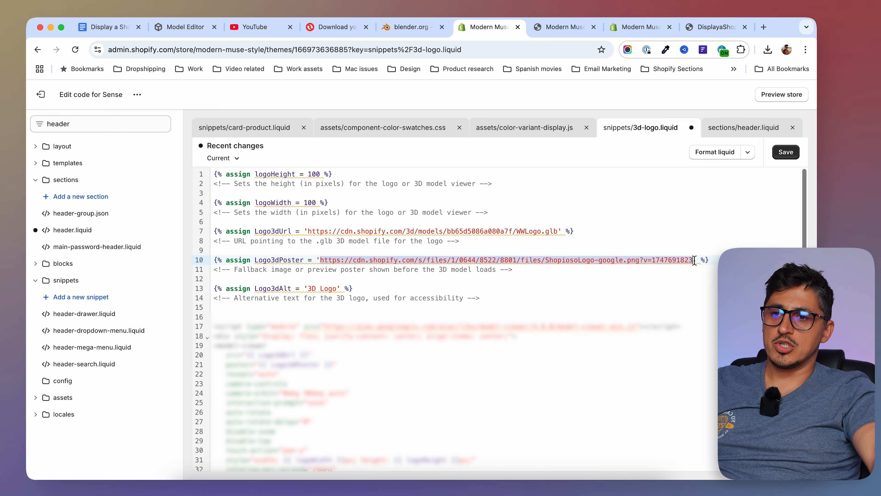
pyautogui.click(640, 26)
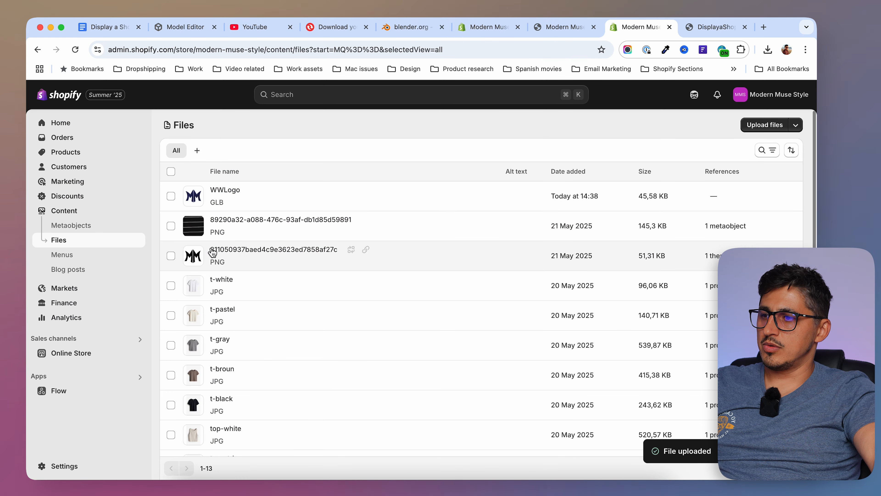
pyautogui.click(366, 249)
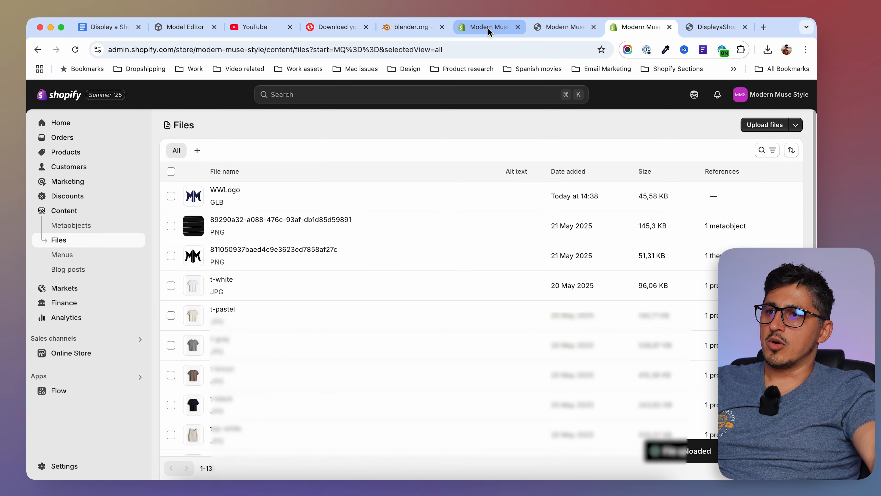
pyautogui.click(489, 28)
pyautogui.click(376, 260)
pyautogui.moveTo(322, 261); pyautogui.dragTo(692, 259)
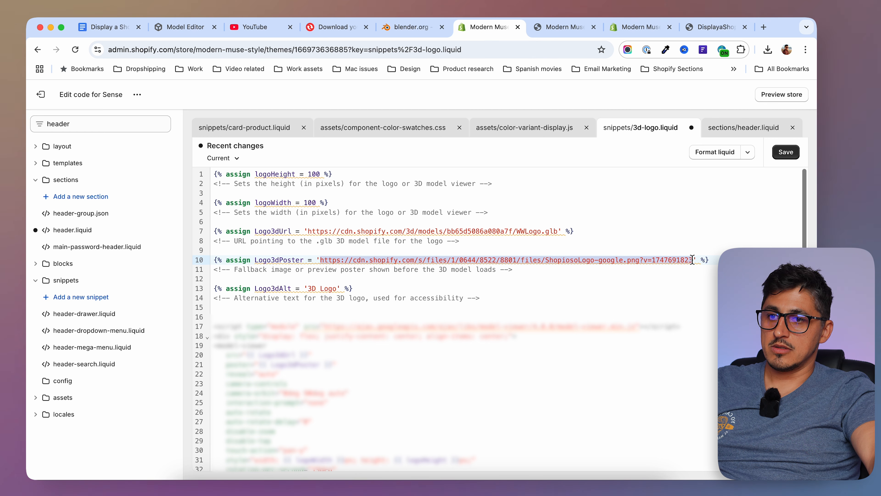
pyautogui.press('cmd+v')
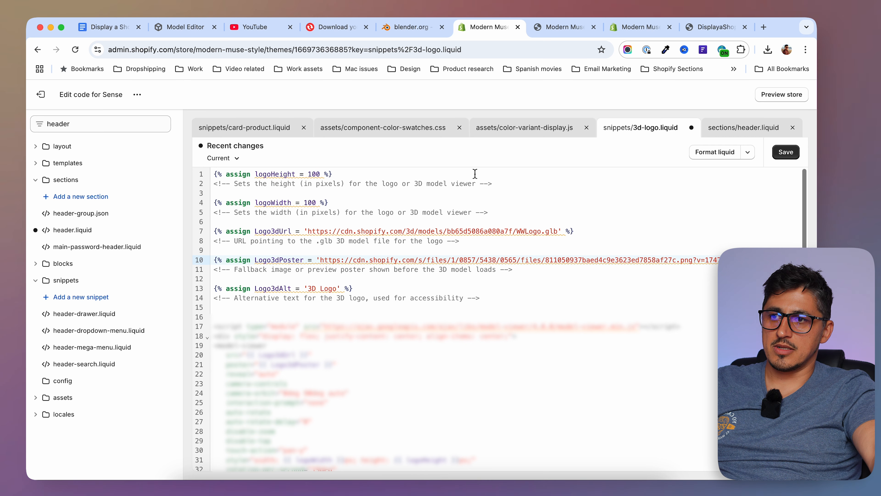
# Step: Set Logo3dAlt to 'modern muse style' in 3d-logo.liquid and save the snippet
pyautogui.moveTo(509, 182); pyautogui.dragTo(285, 185)
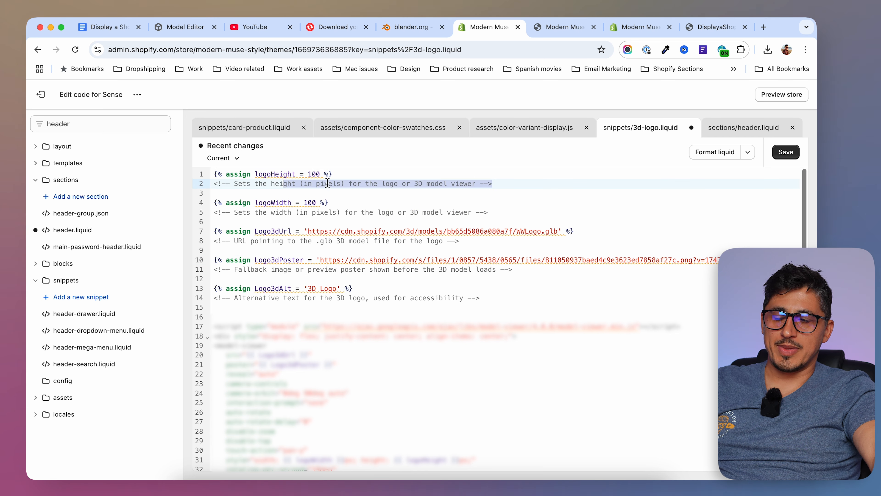
pyautogui.click(323, 173)
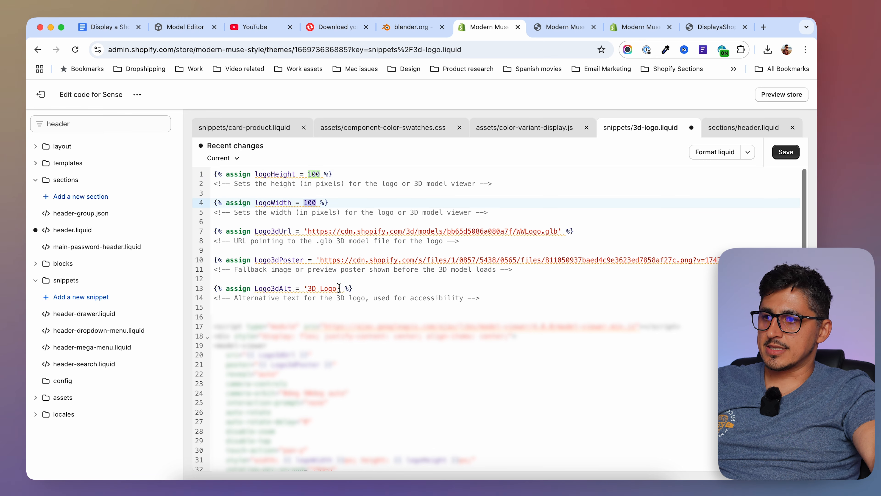
pyautogui.moveTo(339, 288); pyautogui.dragTo(307, 288)
pyautogui.write('modern muse style')
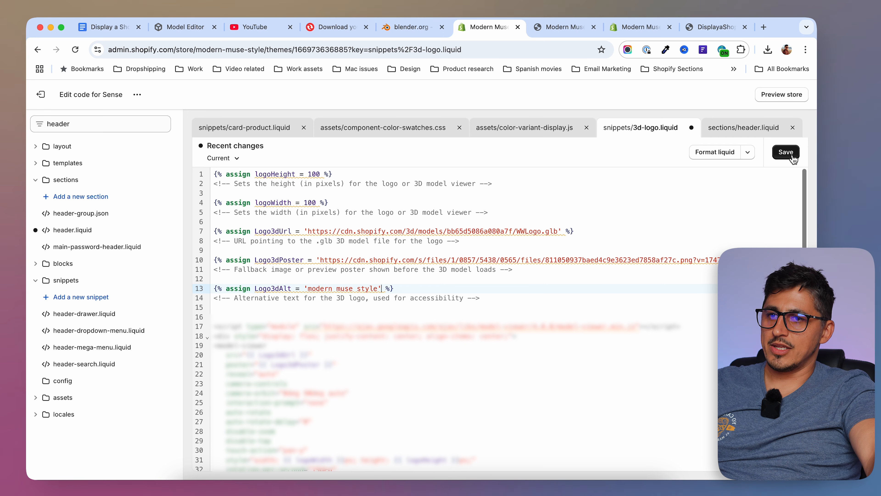
pyautogui.click(786, 153)
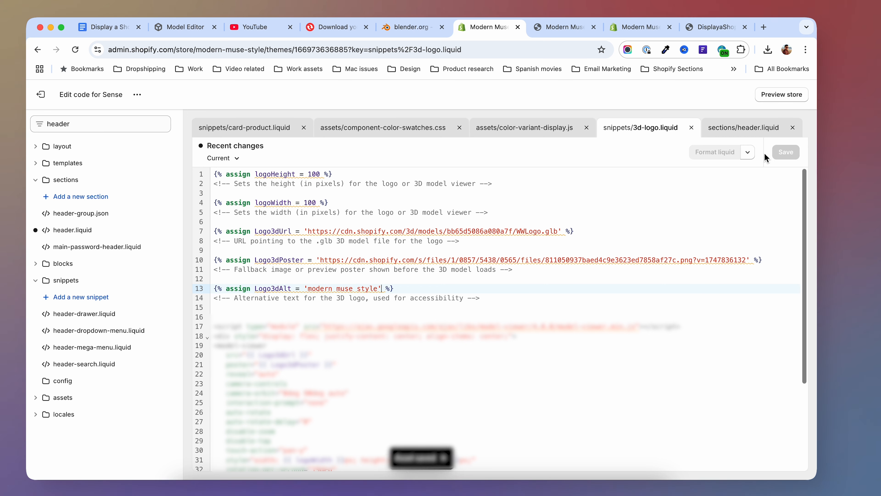
# Step: Check the 3D logo in the storefront header by rotating it, compare it with the model in Blender and return to the storefront
pyautogui.click(565, 28)
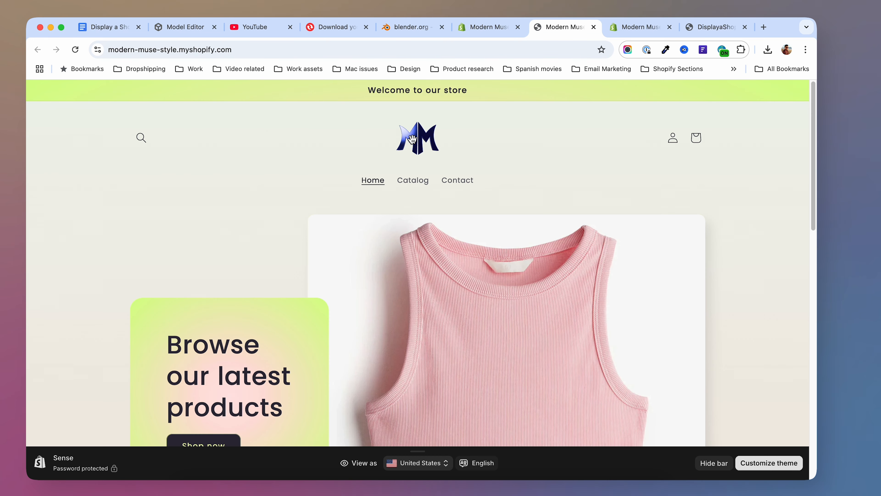
pyautogui.moveTo(409, 142); pyautogui.dragTo(419, 139)
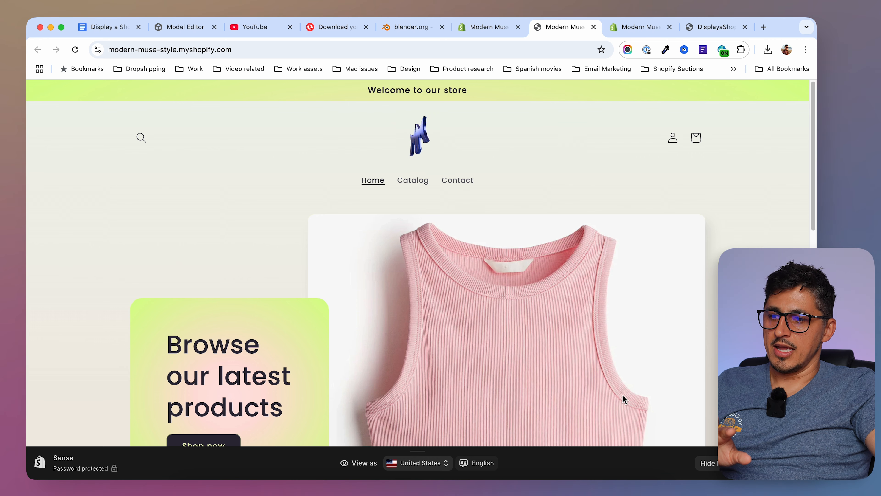
pyautogui.click(577, 486)
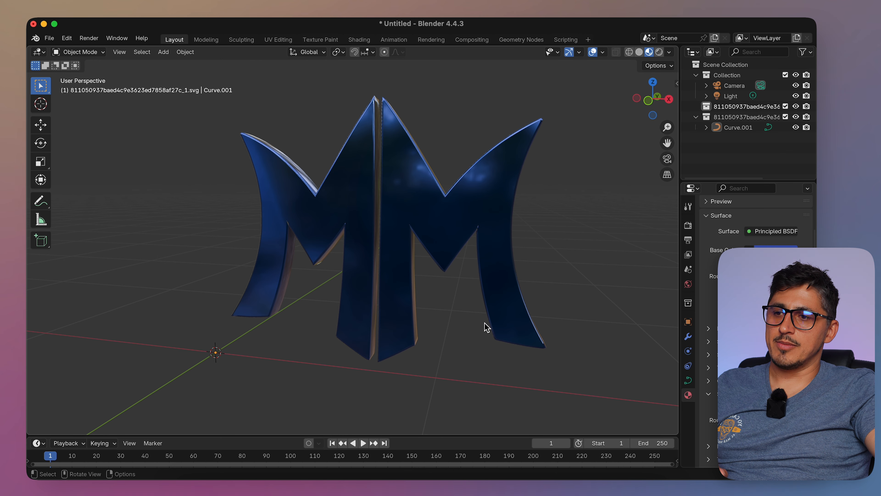
pyautogui.scroll(-3, 477, 335)
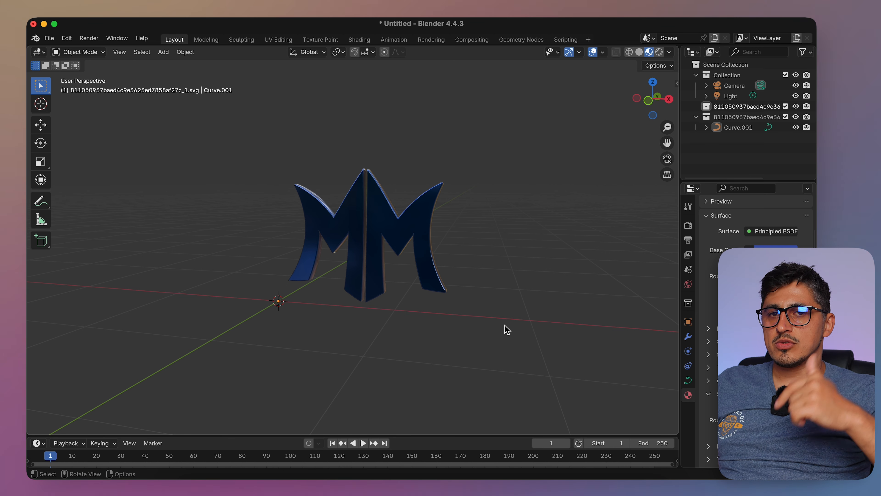
pyautogui.click(369, 487)
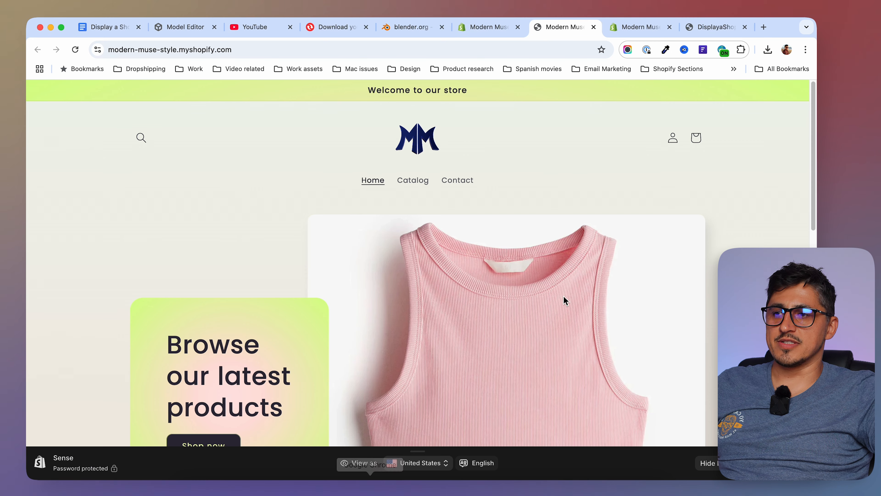